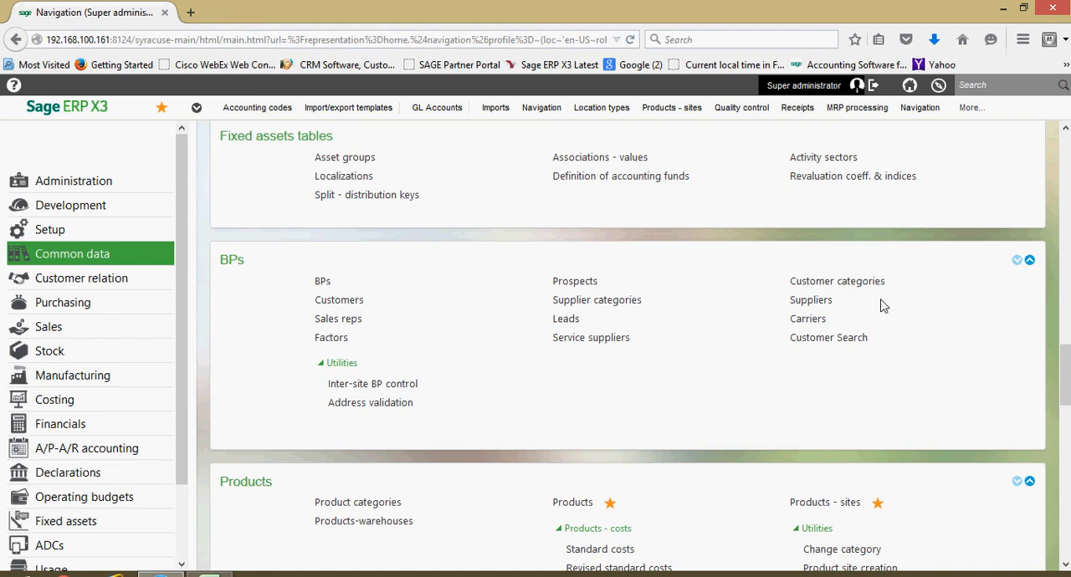
- Open the Suppliers function and review the Apple supplier's identity details, including the tax ID, currency, intersite and role settings
{"action": "left_click", "coordinate": [825, 306]}
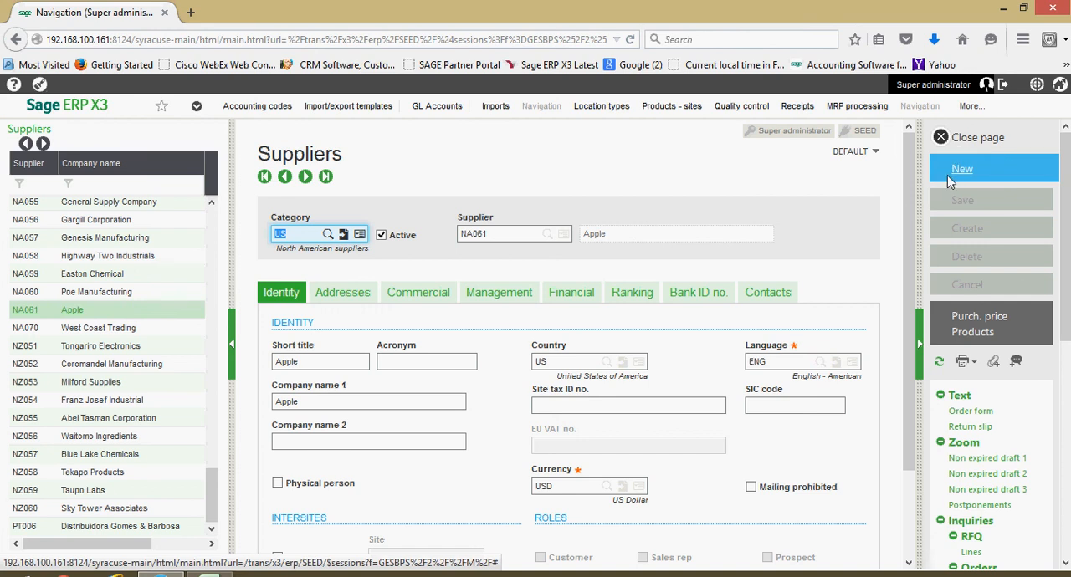
{"action": "scroll", "coordinate": [945, 179], "scroll_direction": "down", "scroll_amount": 1}
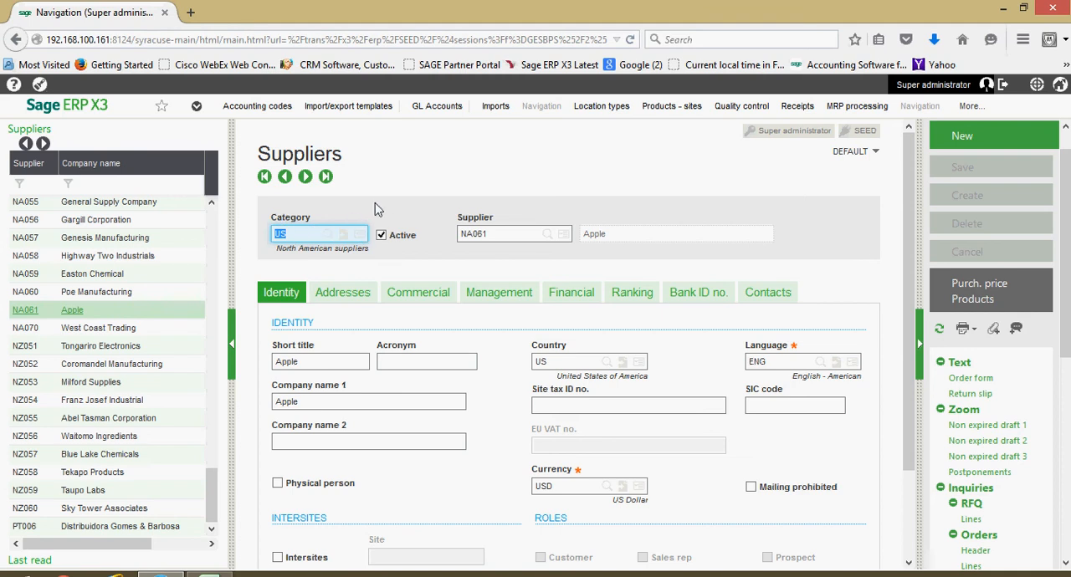
{"action": "scroll", "coordinate": [376, 214], "scroll_direction": "down", "scroll_amount": 1}
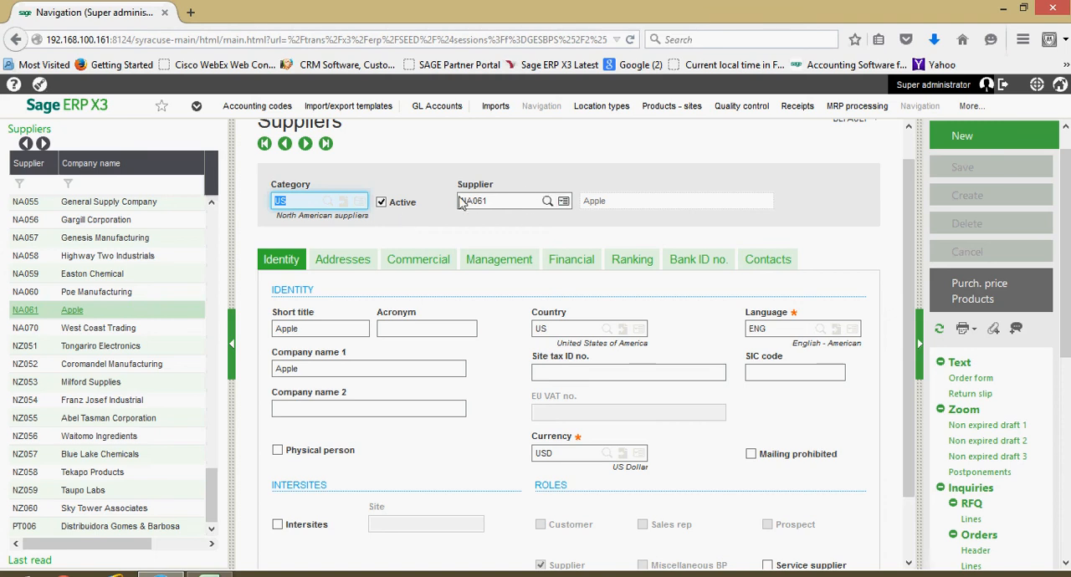
{"action": "scroll", "coordinate": [494, 224], "scroll_direction": "down", "scroll_amount": 1}
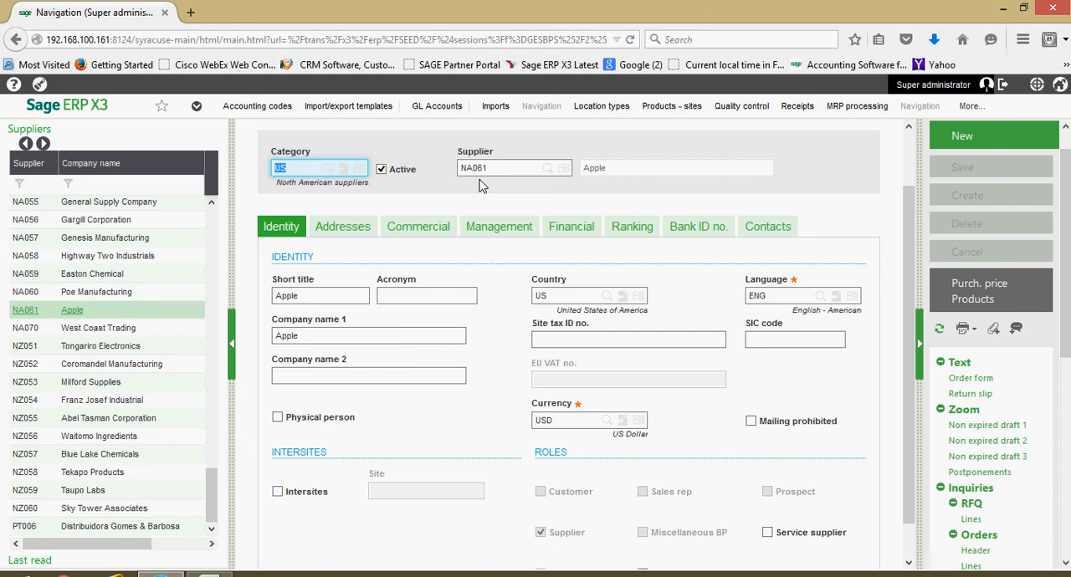
{"action": "scroll", "coordinate": [282, 242], "scroll_direction": "down", "scroll_amount": 1}
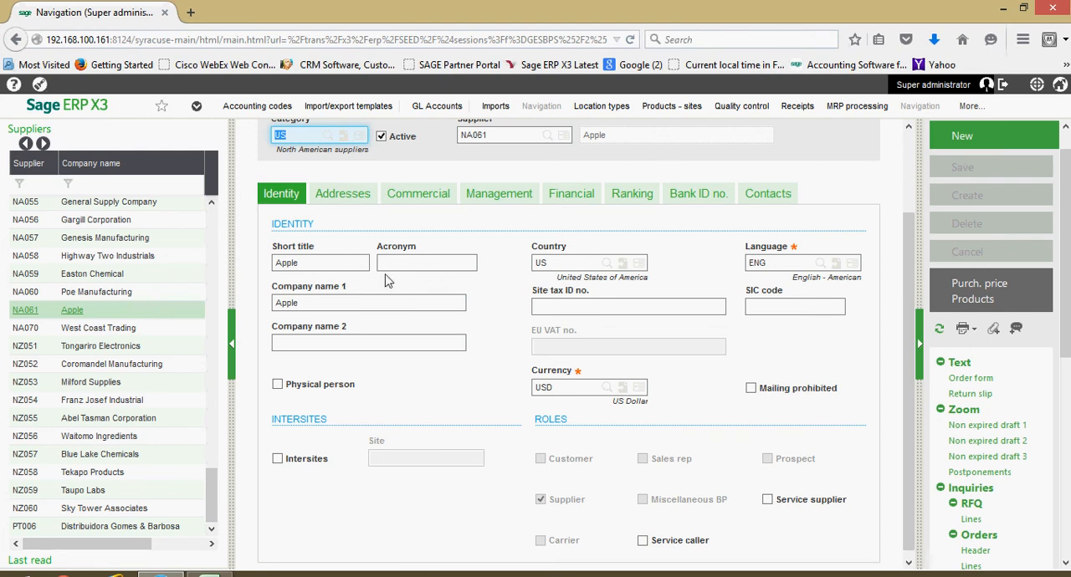
{"action": "scroll", "coordinate": [386, 281], "scroll_direction": "down", "scroll_amount": 1}
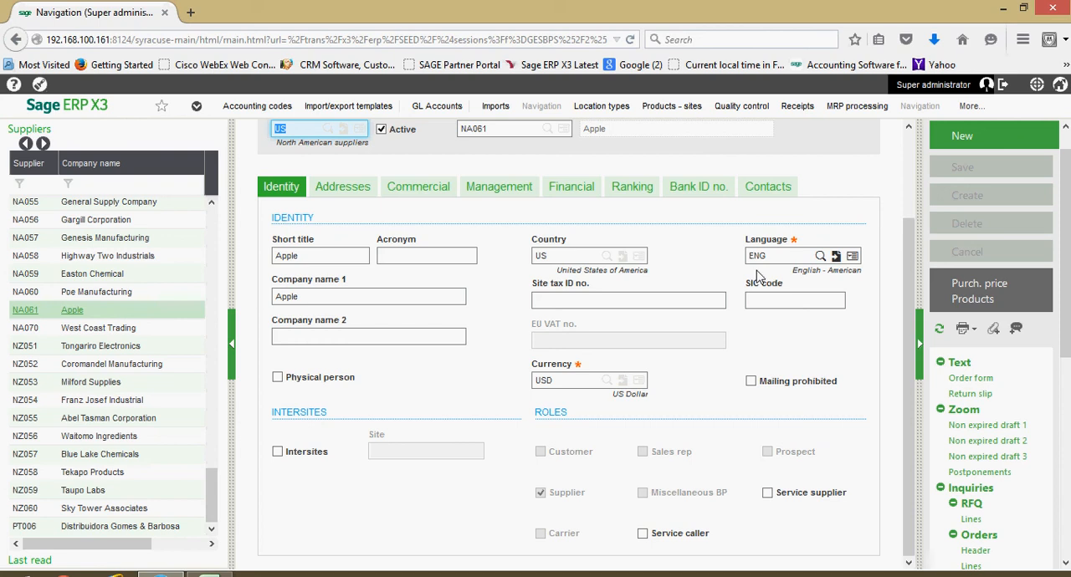
{"action": "left_click", "coordinate": [565, 303]}
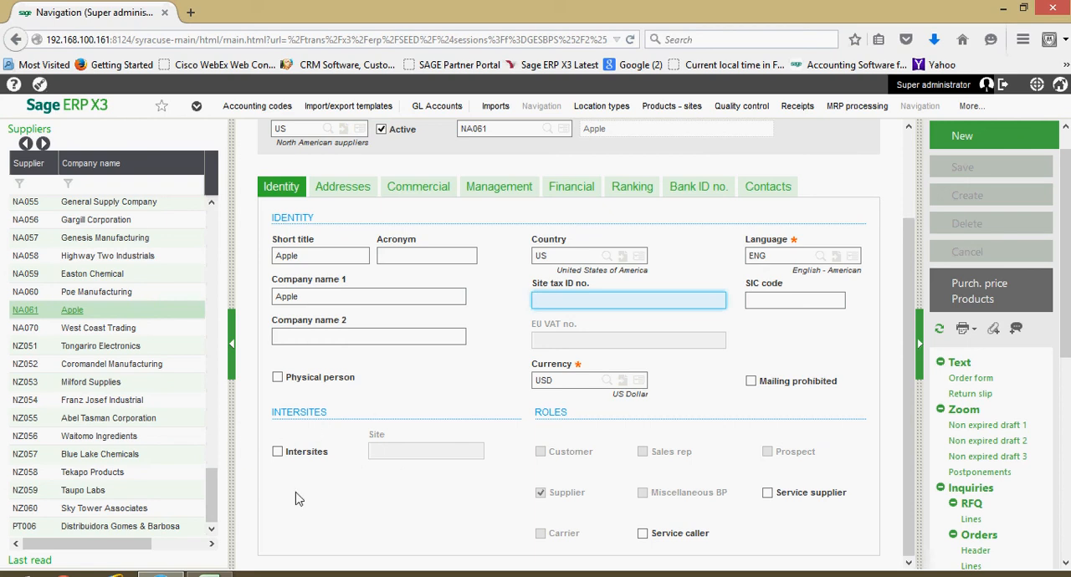
- Review the Apple supplier's address list and the headquarters address details, including its default address, telephone and email fields
{"action": "scroll", "coordinate": [339, 493], "scroll_direction": "up", "scroll_amount": 1}
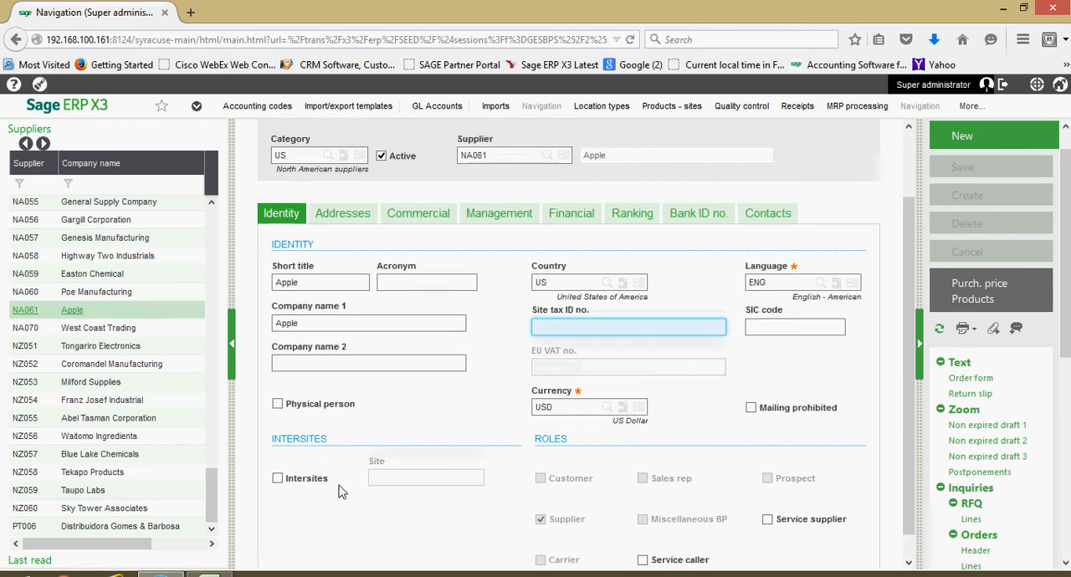
{"action": "left_click", "coordinate": [346, 228]}
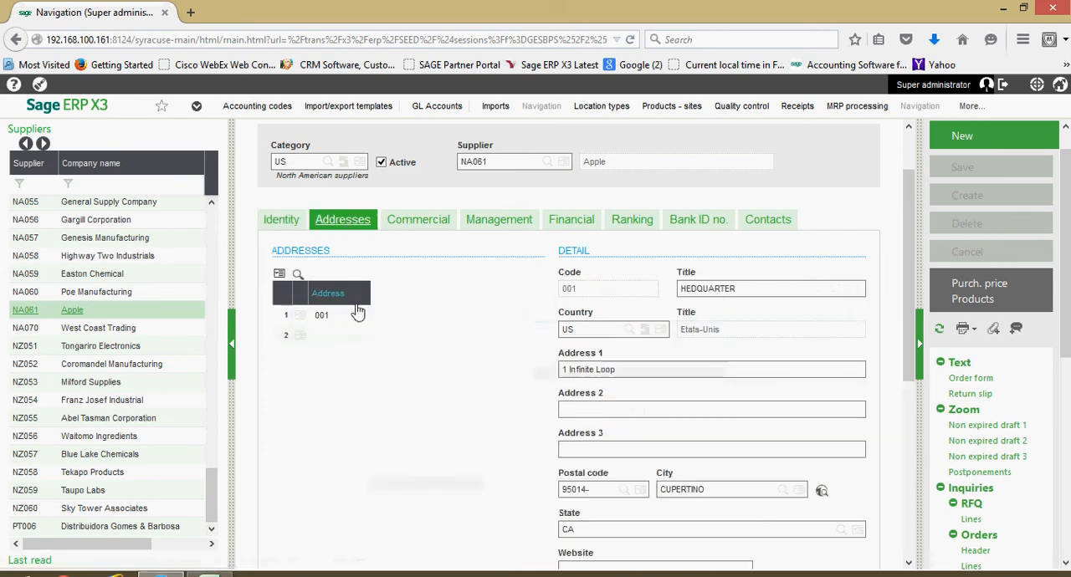
{"action": "scroll", "coordinate": [358, 303], "scroll_direction": "down", "scroll_amount": 1}
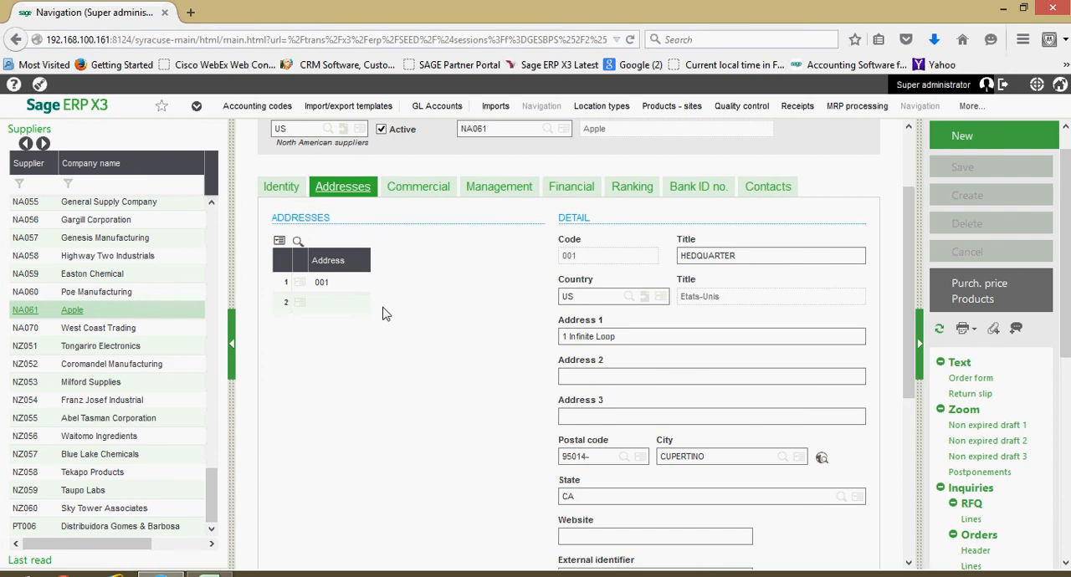
{"action": "left_click", "coordinate": [308, 283]}
{"action": "left_click", "coordinate": [332, 303]}
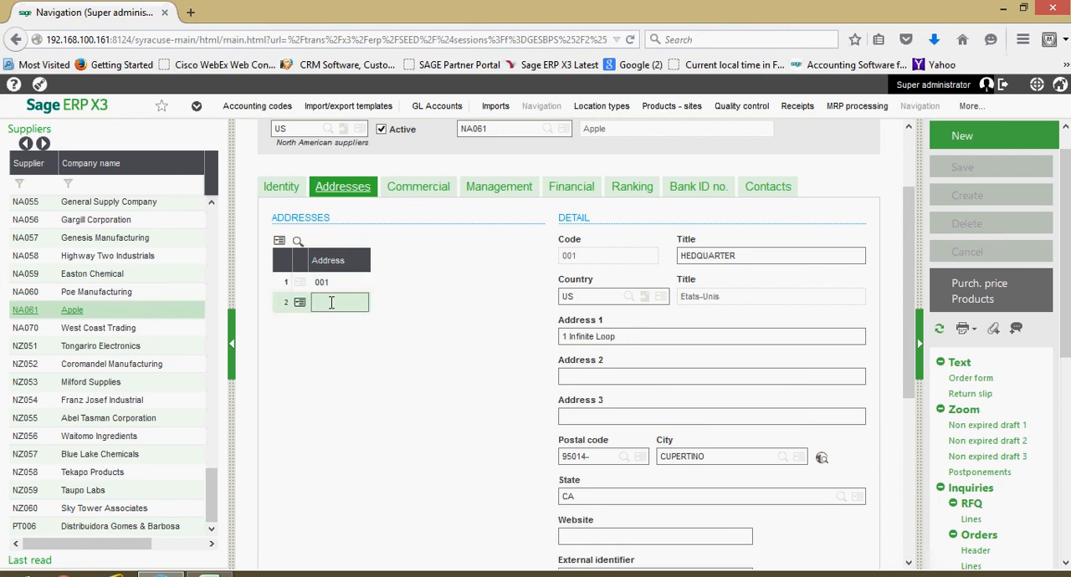
{"action": "left_click", "coordinate": [336, 284]}
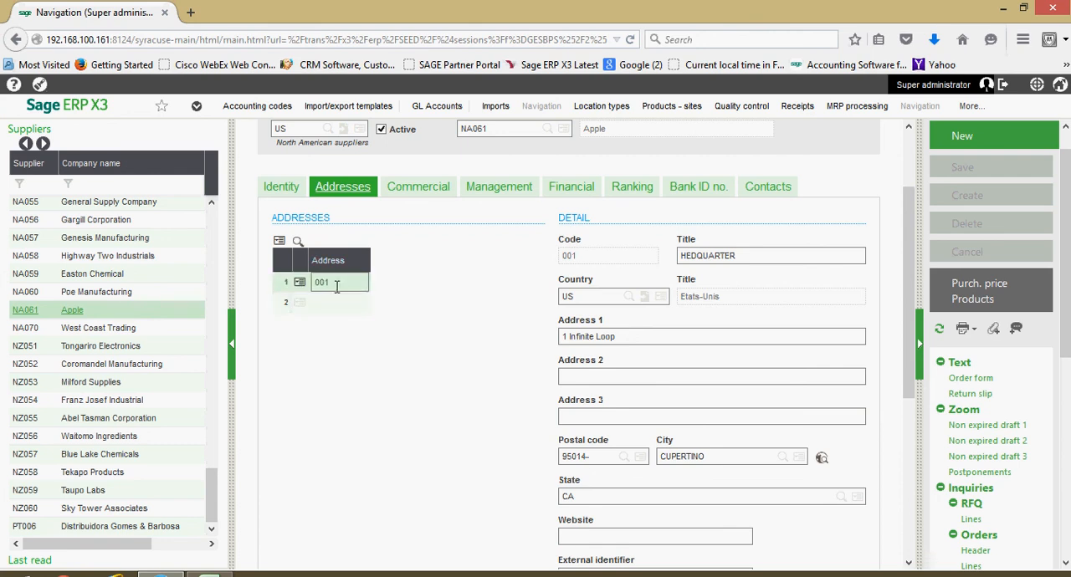
{"action": "scroll", "coordinate": [336, 287], "scroll_direction": "down", "scroll_amount": 2}
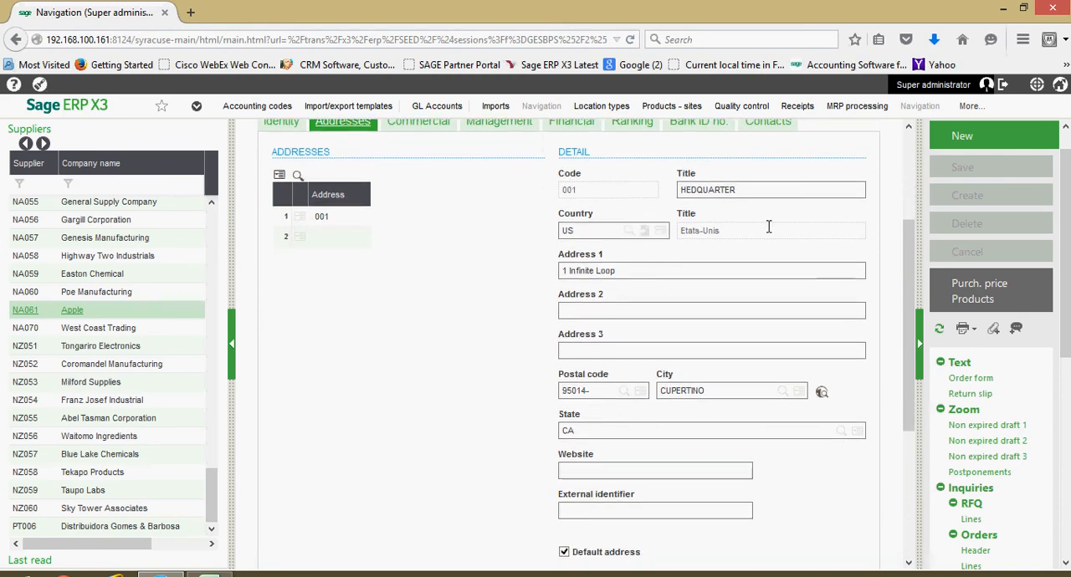
{"action": "scroll", "coordinate": [768, 227], "scroll_direction": "down", "scroll_amount": 1}
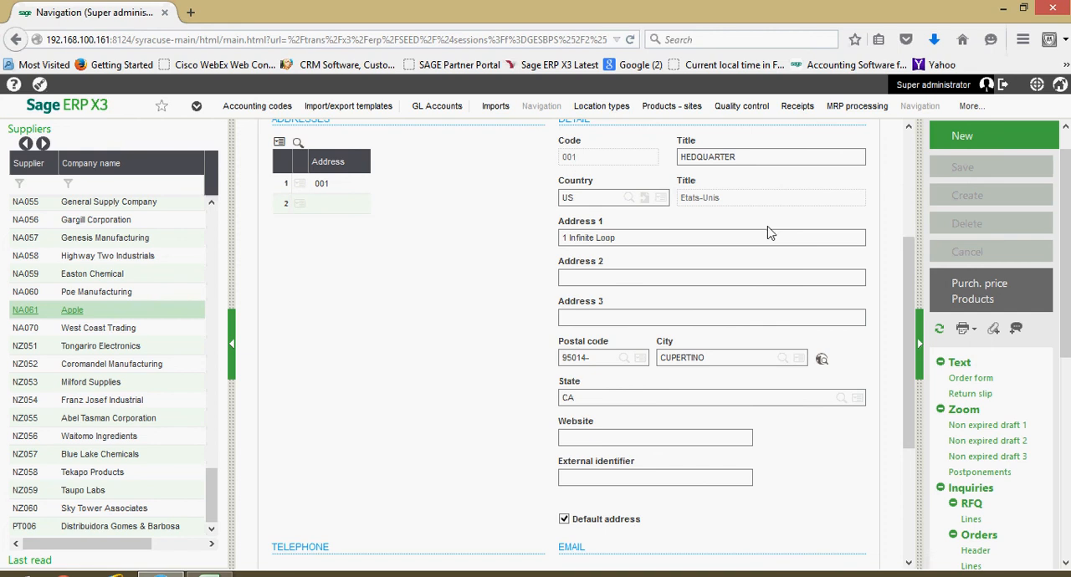
{"action": "scroll", "coordinate": [769, 234], "scroll_direction": "down", "scroll_amount": 5}
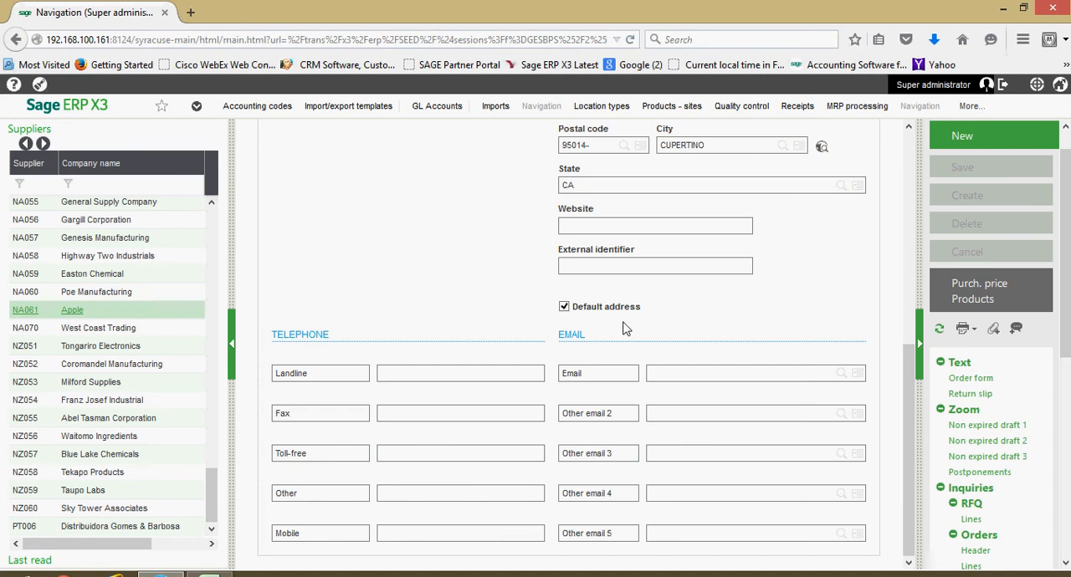
- Review the supplier's commercial settings for orders, receipts, texts, reports, and discounts and charges
{"action": "scroll", "coordinate": [629, 329], "scroll_direction": "up", "scroll_amount": 3}
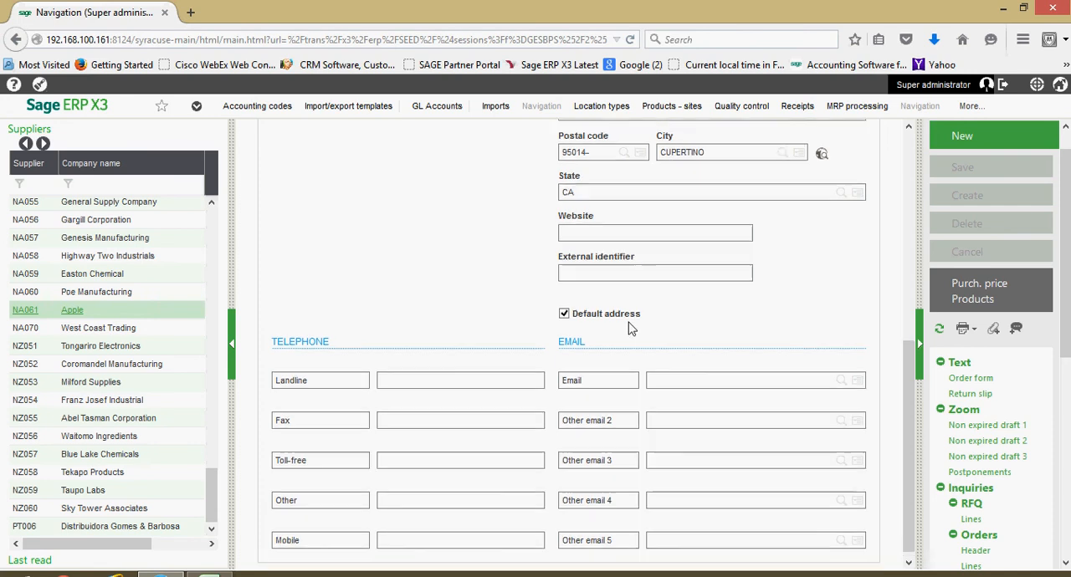
{"action": "scroll", "coordinate": [628, 329], "scroll_direction": "up", "scroll_amount": 9}
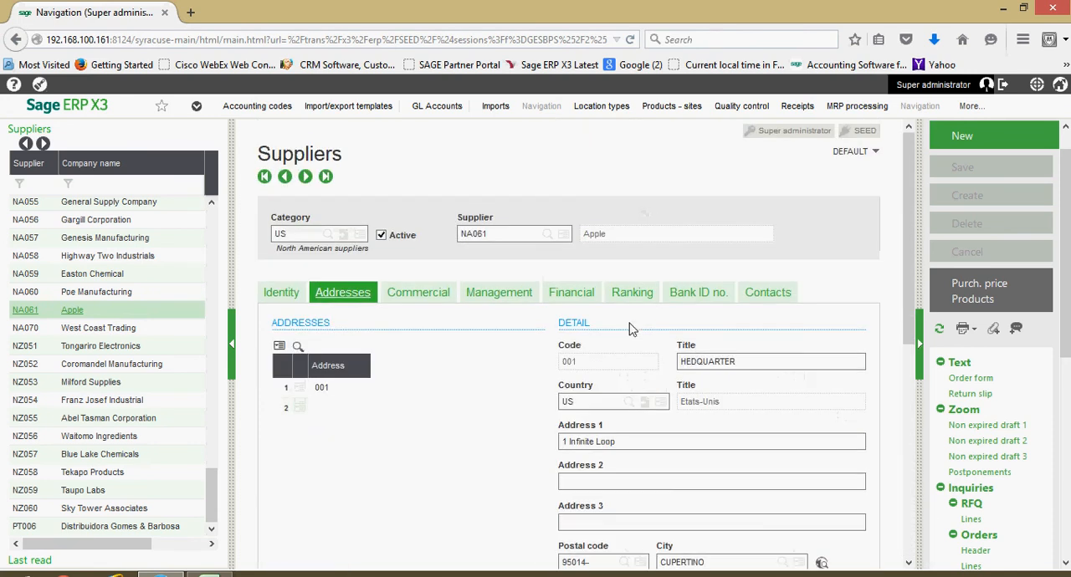
{"action": "left_click", "coordinate": [410, 292]}
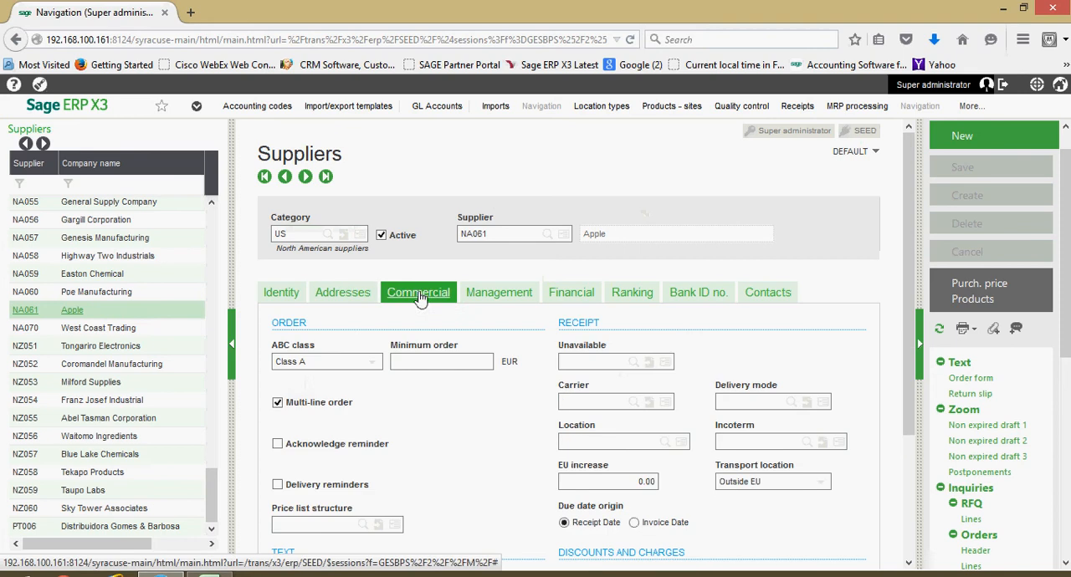
{"action": "scroll", "coordinate": [458, 318], "scroll_direction": "down", "scroll_amount": 3}
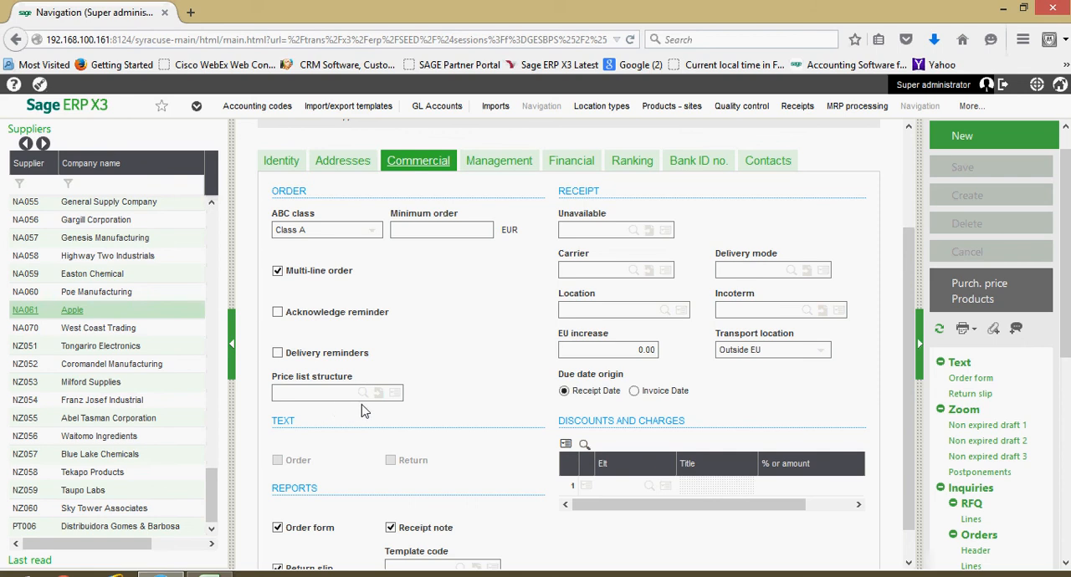
{"action": "scroll", "coordinate": [364, 400], "scroll_direction": "down", "scroll_amount": 1}
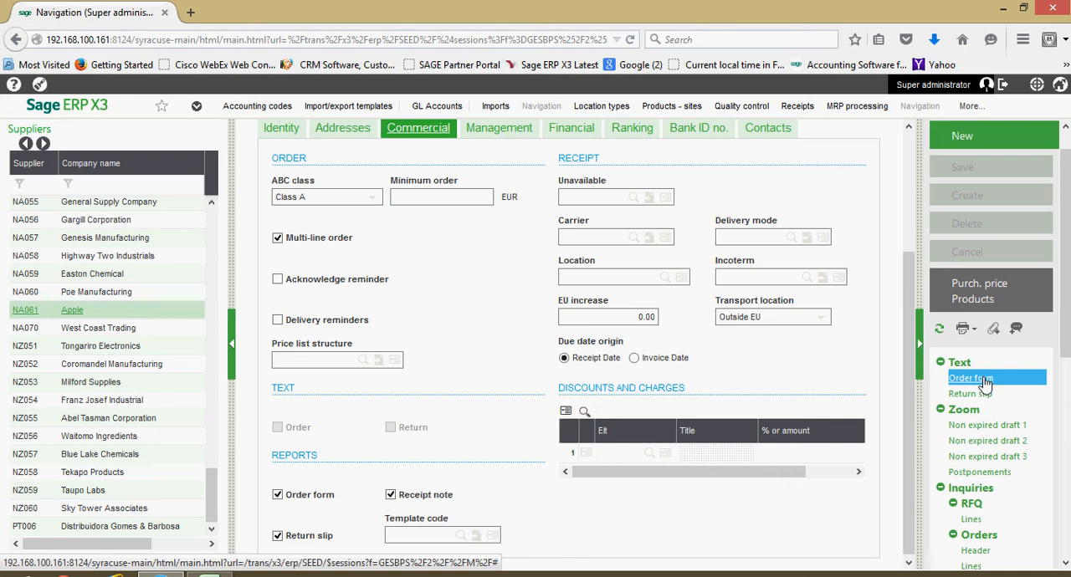
{"action": "scroll", "coordinate": [984, 383], "scroll_direction": "down", "scroll_amount": 3}
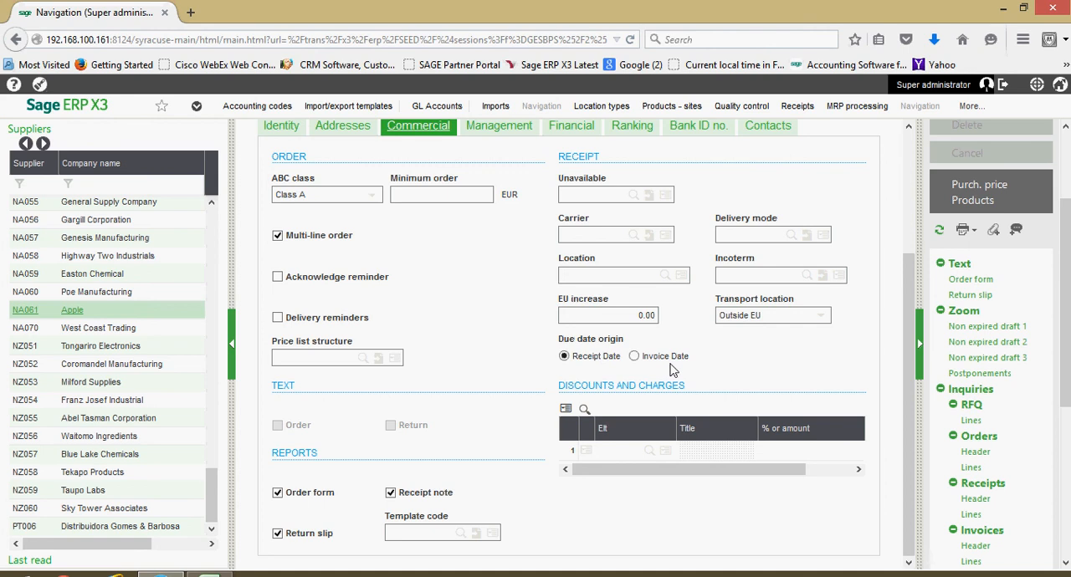
- Add the Freight charges invoicing element with an amount of 100 to the supplier's discounts and charges, and save the record
{"action": "left_click", "coordinate": [628, 452]}
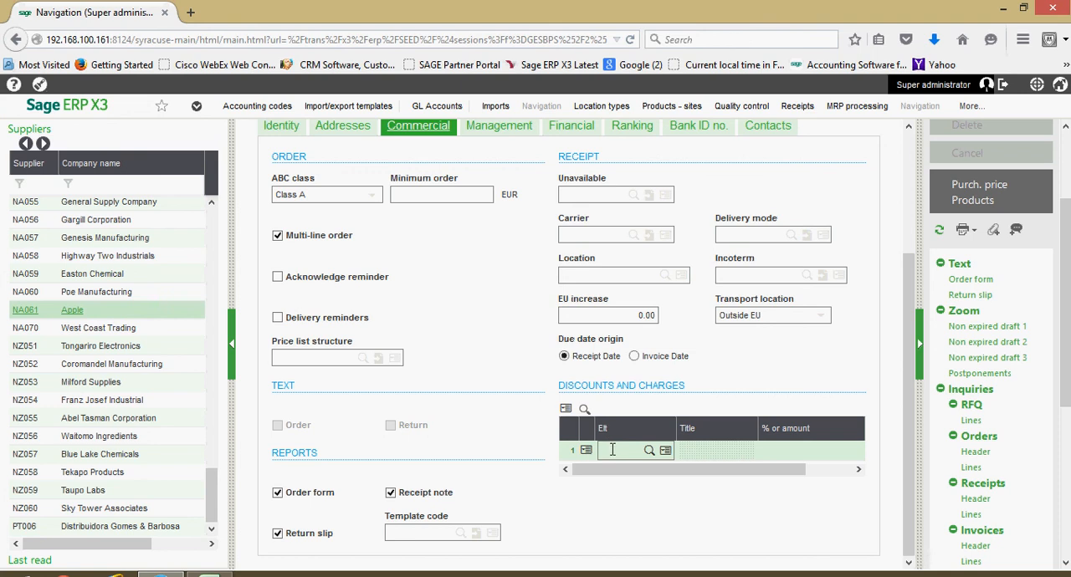
{"action": "left_click", "coordinate": [654, 451]}
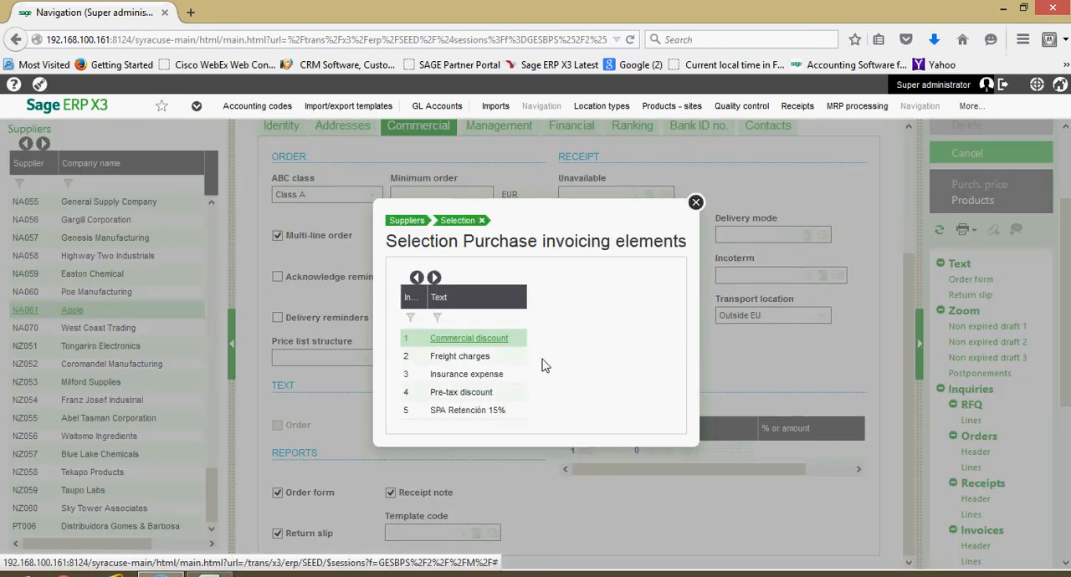
{"action": "left_click", "coordinate": [469, 358]}
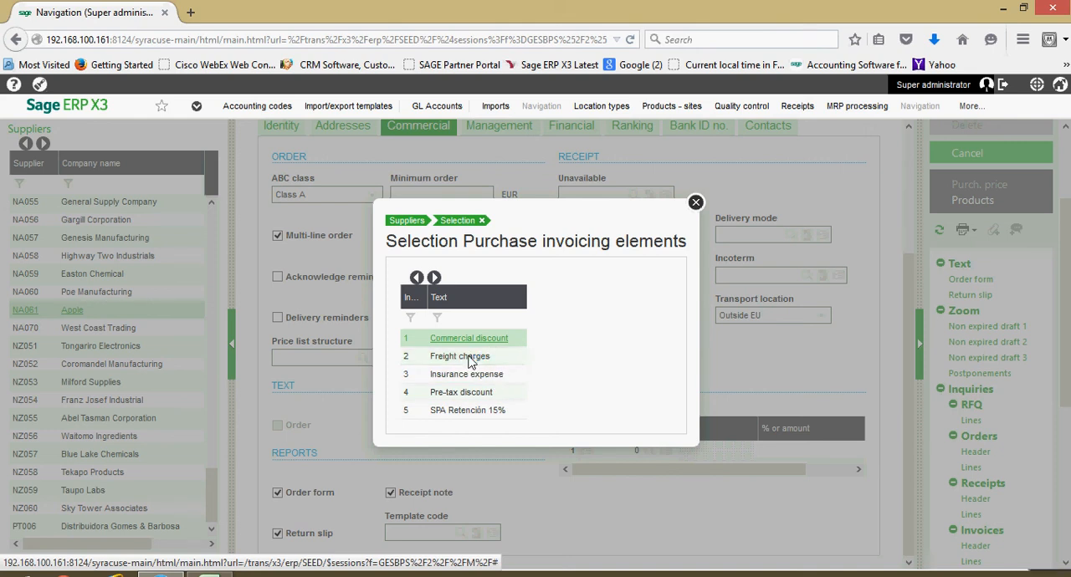
{"action": "type", "text": "1"}
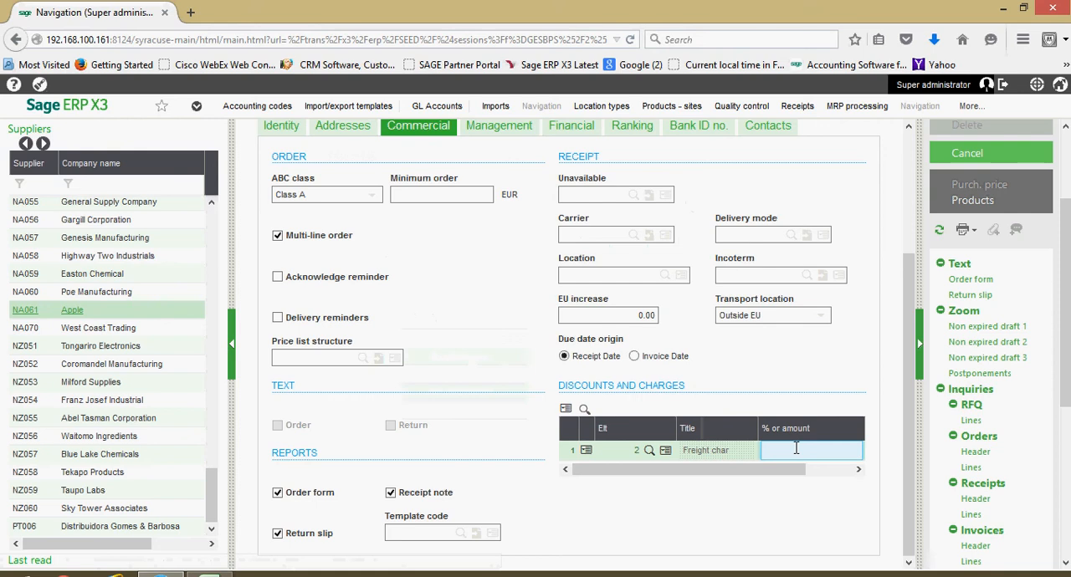
{"action": "type", "text": "00"}
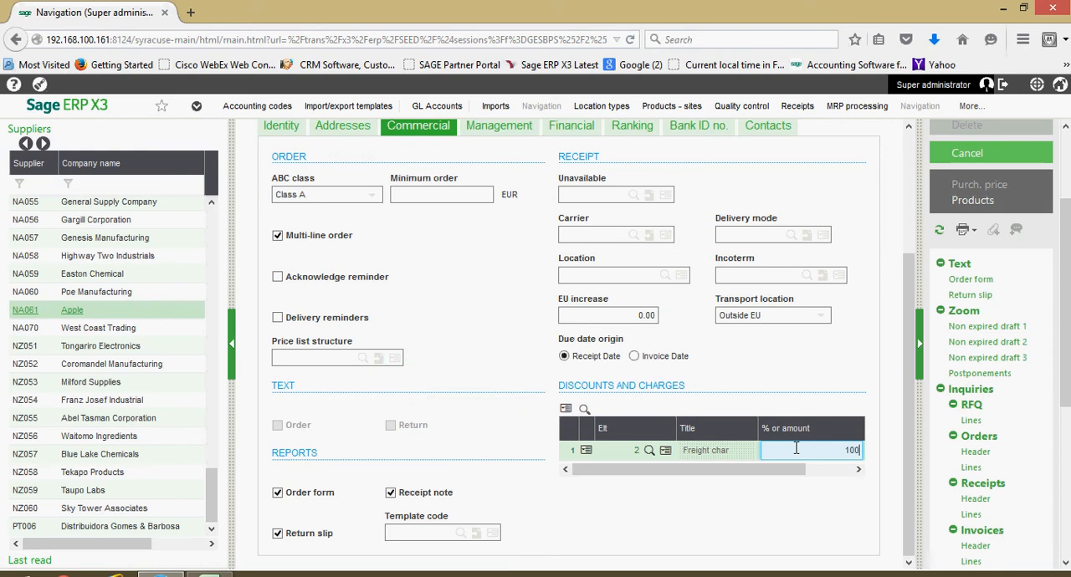
{"action": "scroll", "coordinate": [1067, 292], "scroll_direction": "up", "scroll_amount": 3}
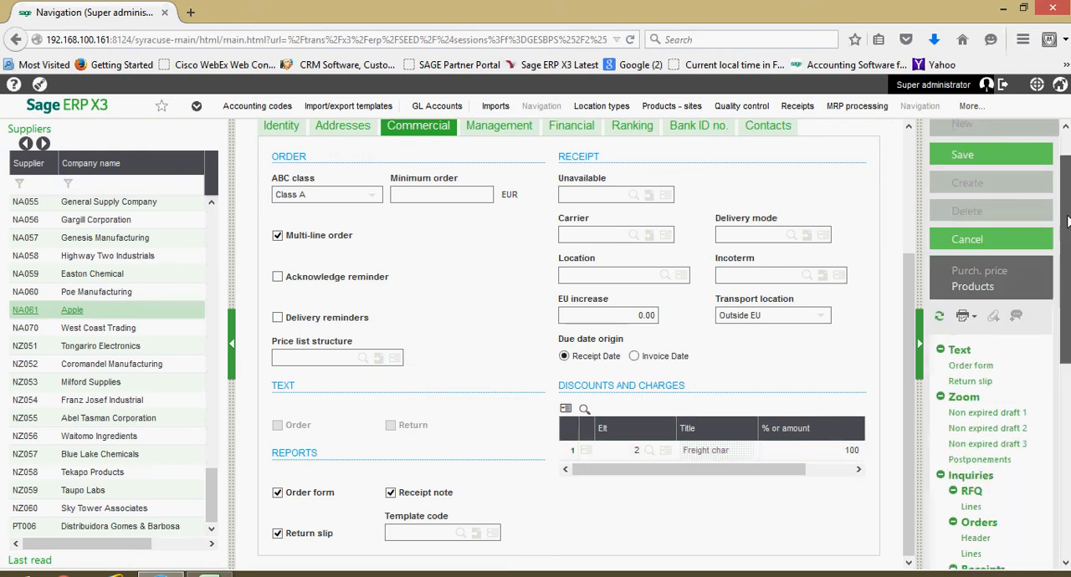
{"action": "left_click", "coordinate": [964, 200]}
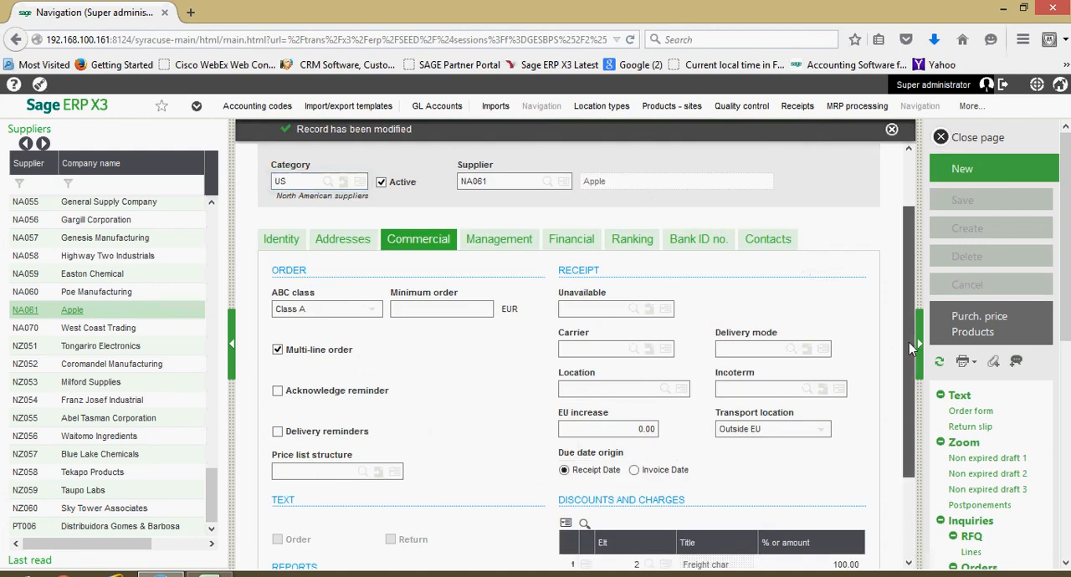
- Check the saved freight charge amount and the empty line below it in the discounts and charges table
{"action": "scroll", "coordinate": [904, 329], "scroll_direction": "down", "scroll_amount": 3}
{"action": "left_click", "coordinate": [841, 452]}
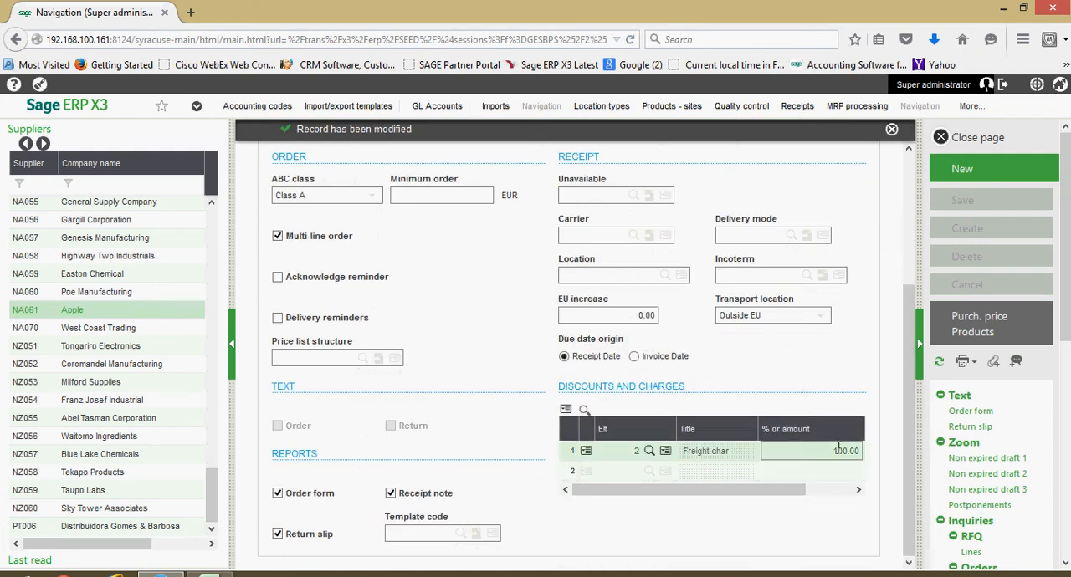
{"action": "left_click", "coordinate": [851, 467]}
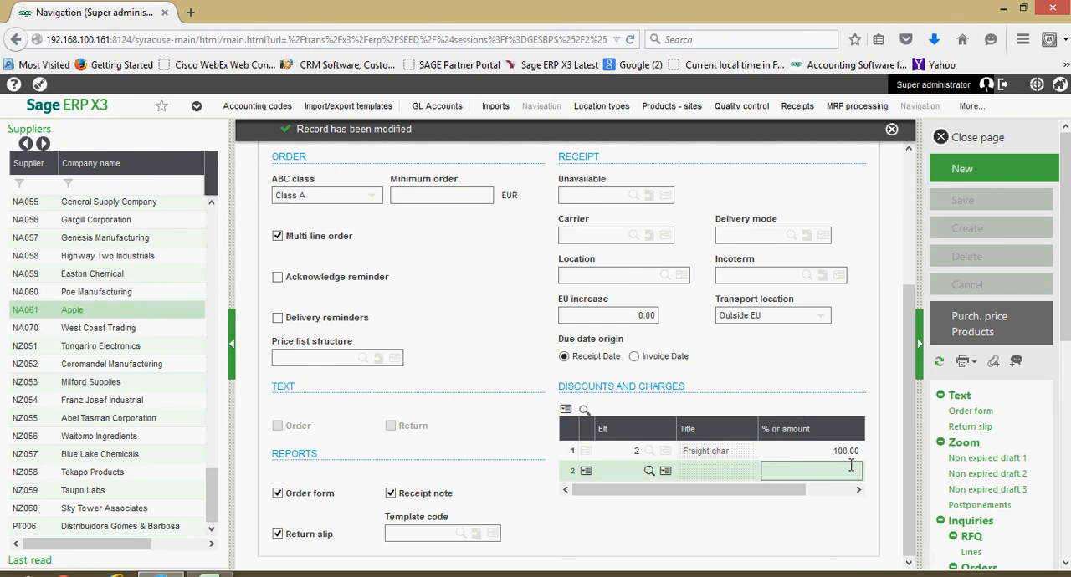
- Show the supplier's management details and examine the supplier type options, keeping Normal selected
{"action": "scroll", "coordinate": [850, 467], "scroll_direction": "up", "scroll_amount": 3}
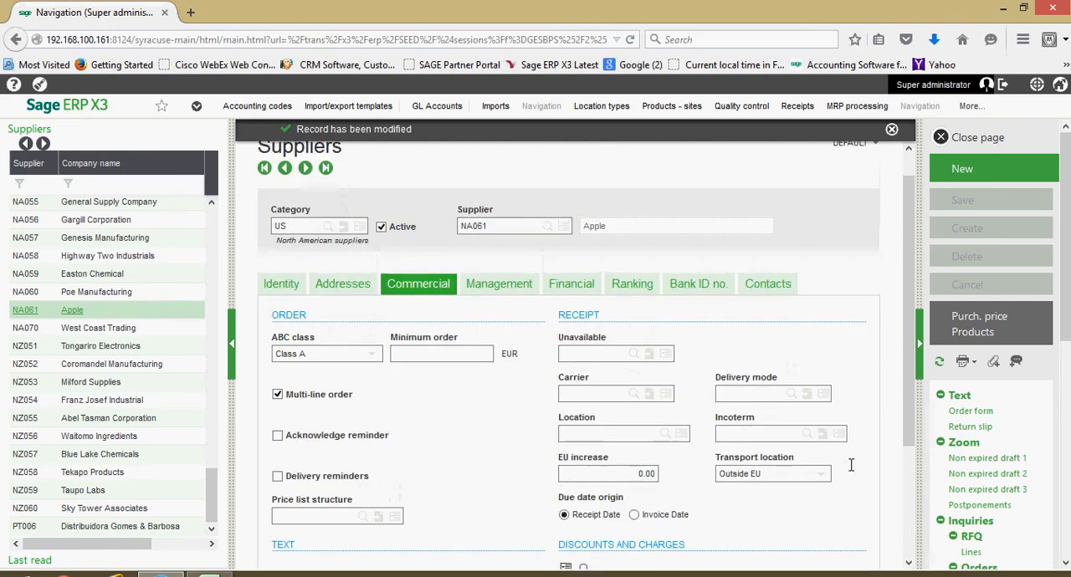
{"action": "left_click", "coordinate": [492, 299]}
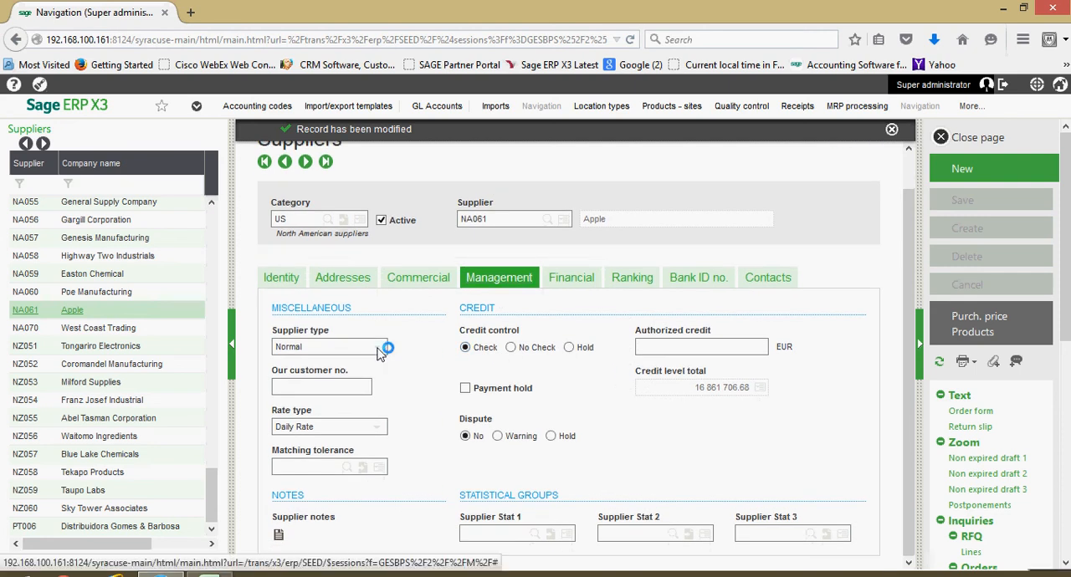
{"action": "left_click", "coordinate": [378, 351]}
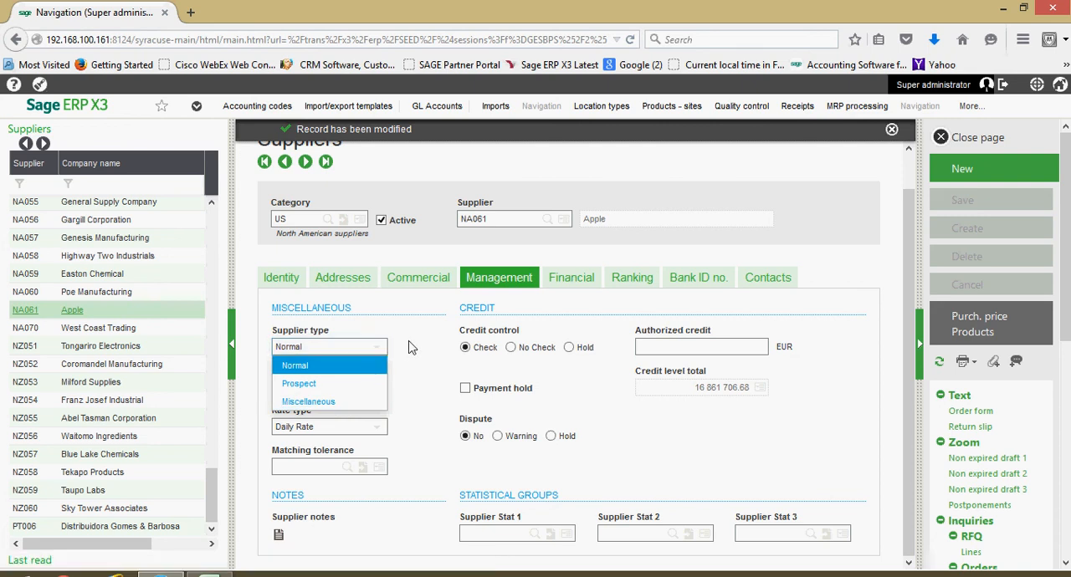
{"action": "left_click", "coordinate": [349, 365]}
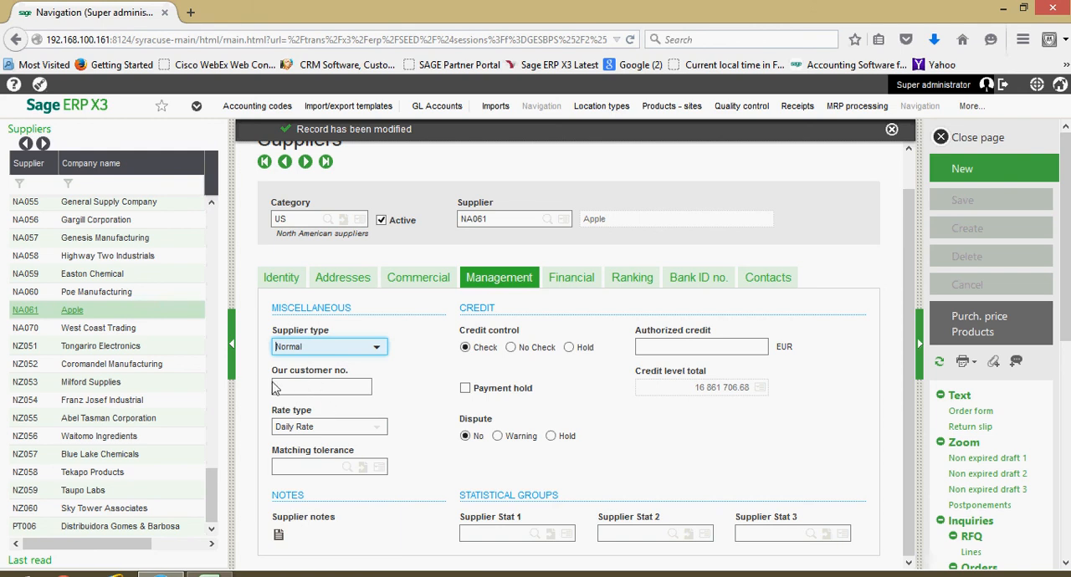
- Check the customer number field and the available rate types in the management details, keeping Daily Rate selected
{"action": "left_click", "coordinate": [325, 386]}
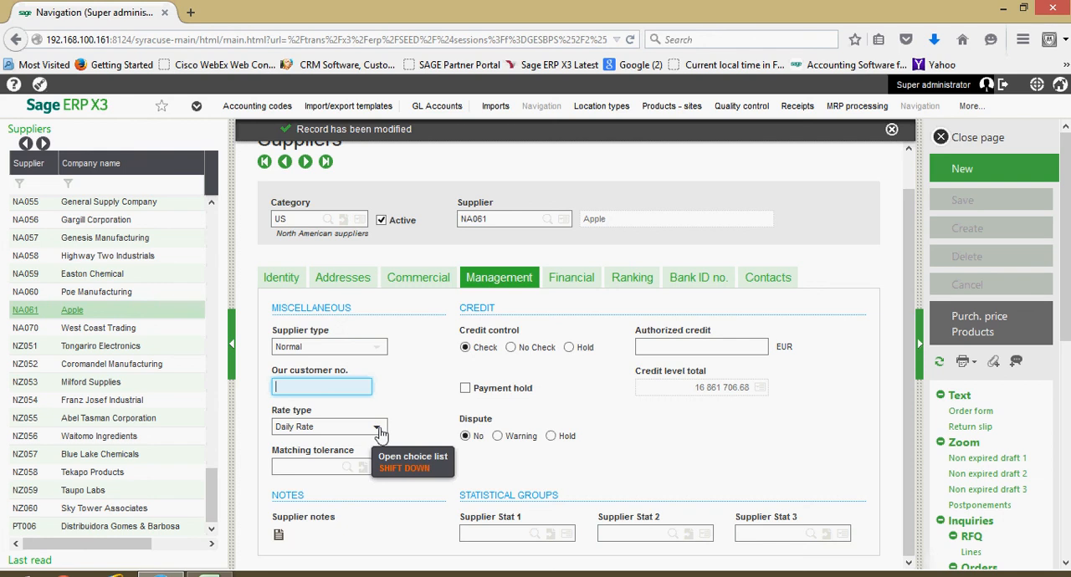
{"action": "key", "text": "XF86AudioRaiseVolume"}
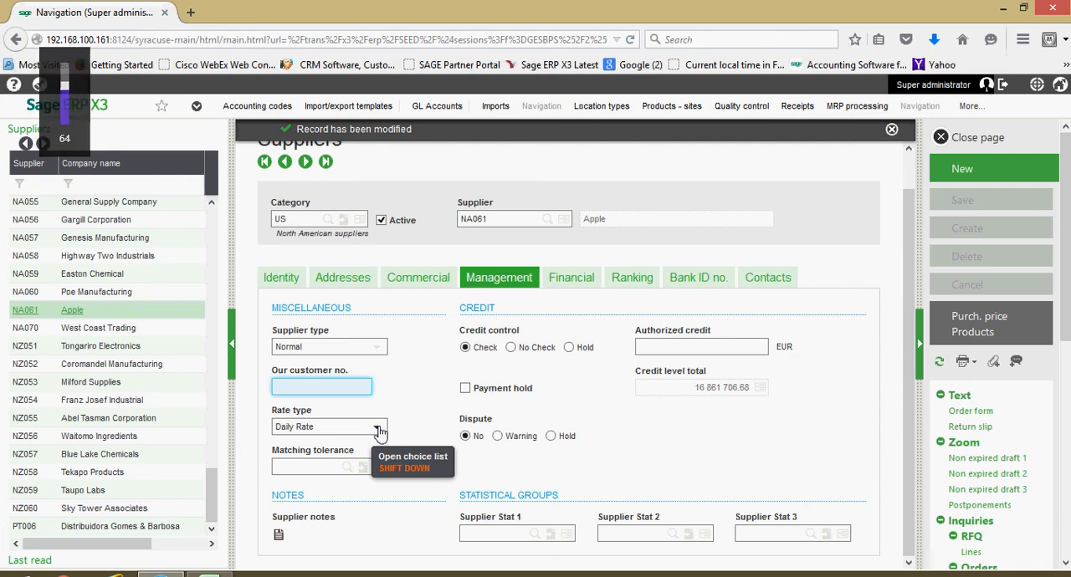
{"action": "left_click", "coordinate": [379, 428]}
{"action": "left_click", "coordinate": [379, 428]}
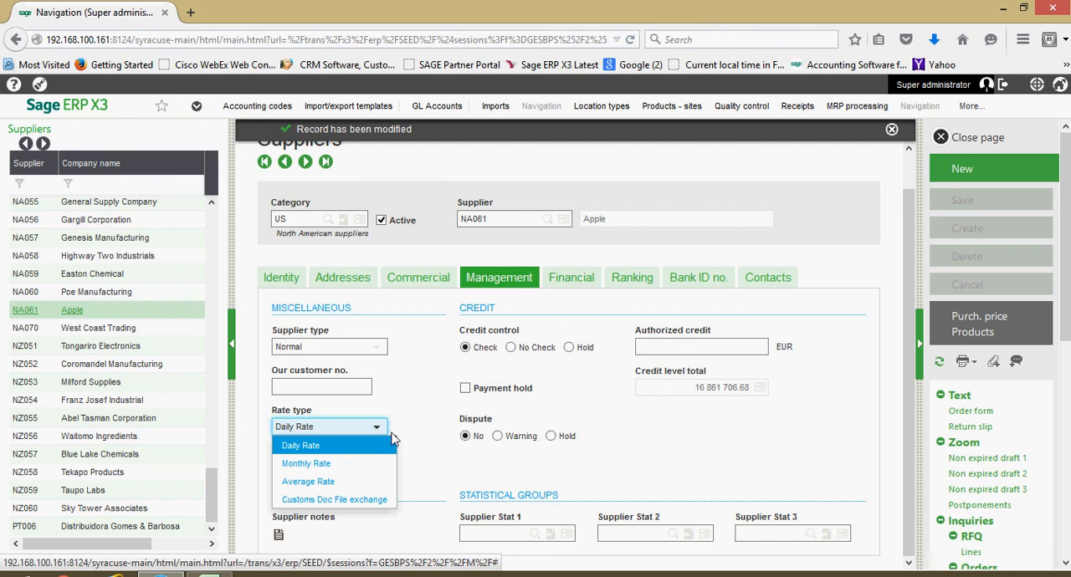
{"action": "left_click", "coordinate": [378, 455]}
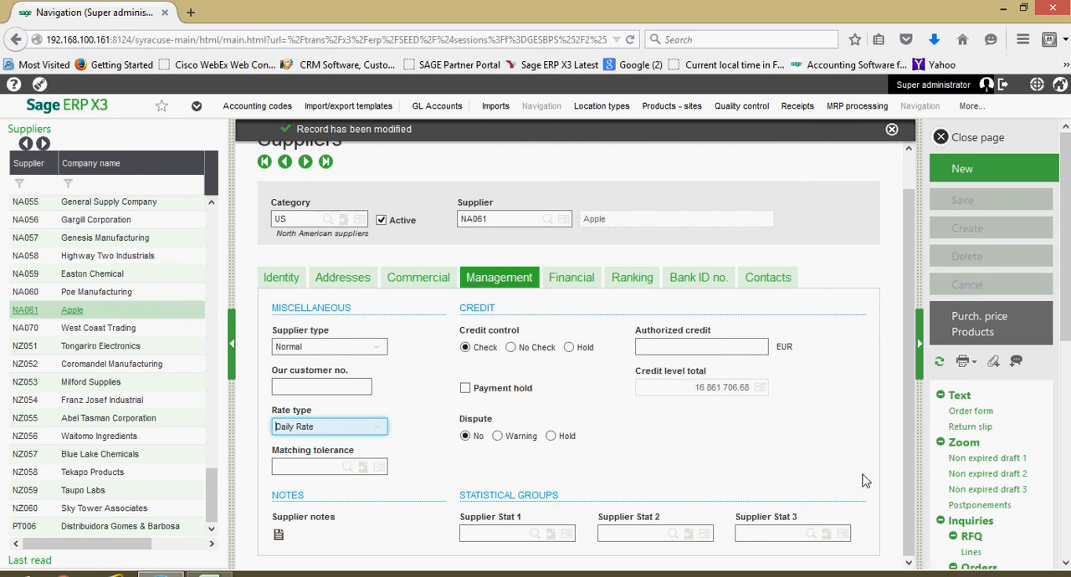
- Show the supplier's financial details and review the invoicing, pay-to, risk, accounting code and account structure fields
{"action": "left_click", "coordinate": [559, 281]}
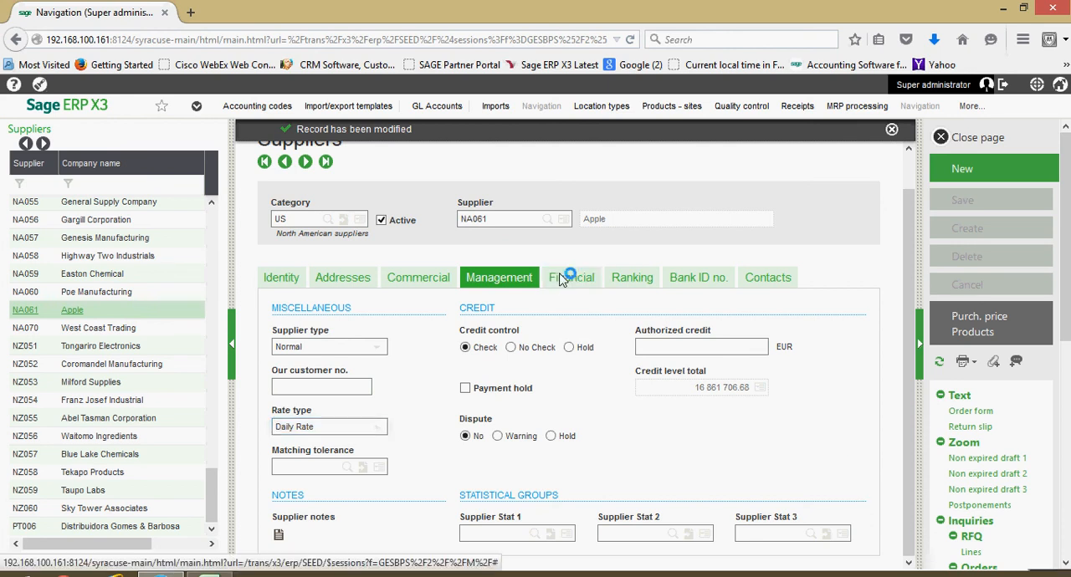
{"action": "scroll", "coordinate": [706, 372], "scroll_direction": "down", "scroll_amount": 3}
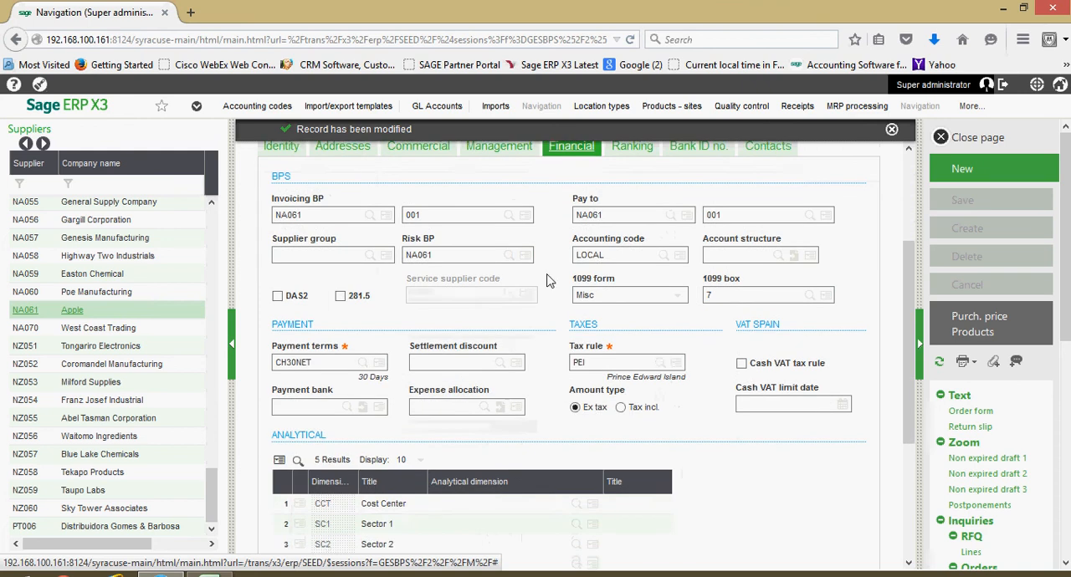
{"action": "scroll", "coordinate": [335, 317], "scroll_direction": "up", "scroll_amount": 2}
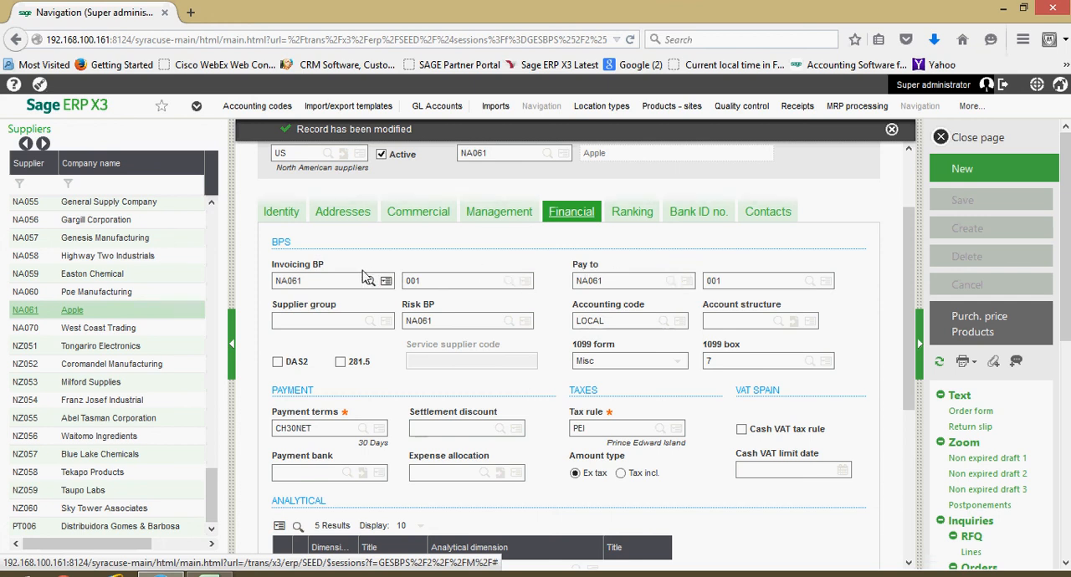
{"action": "scroll", "coordinate": [289, 270], "scroll_direction": "up", "scroll_amount": 2}
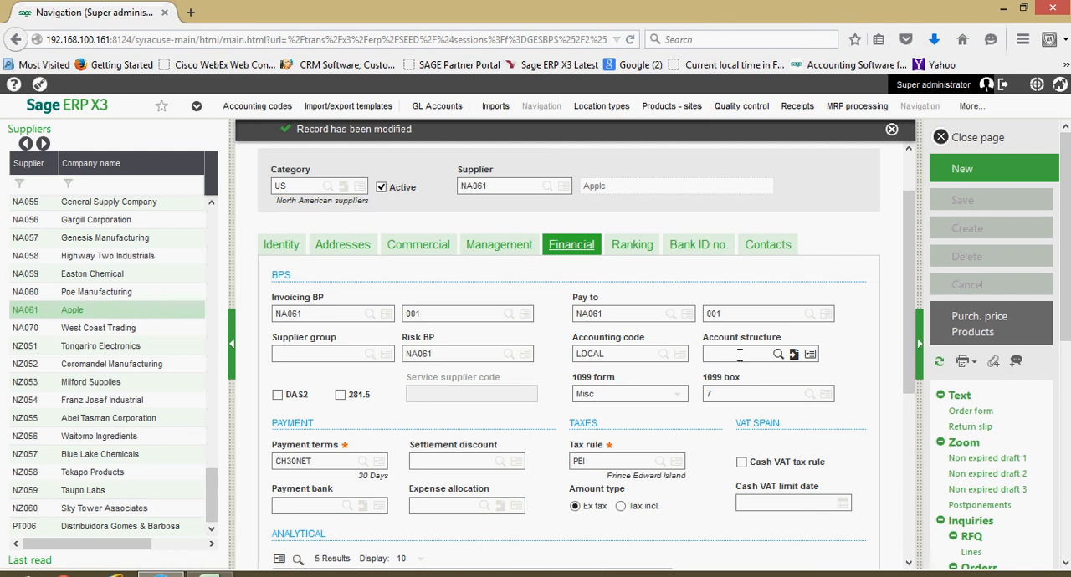
{"action": "scroll", "coordinate": [739, 354], "scroll_direction": "down", "scroll_amount": 1}
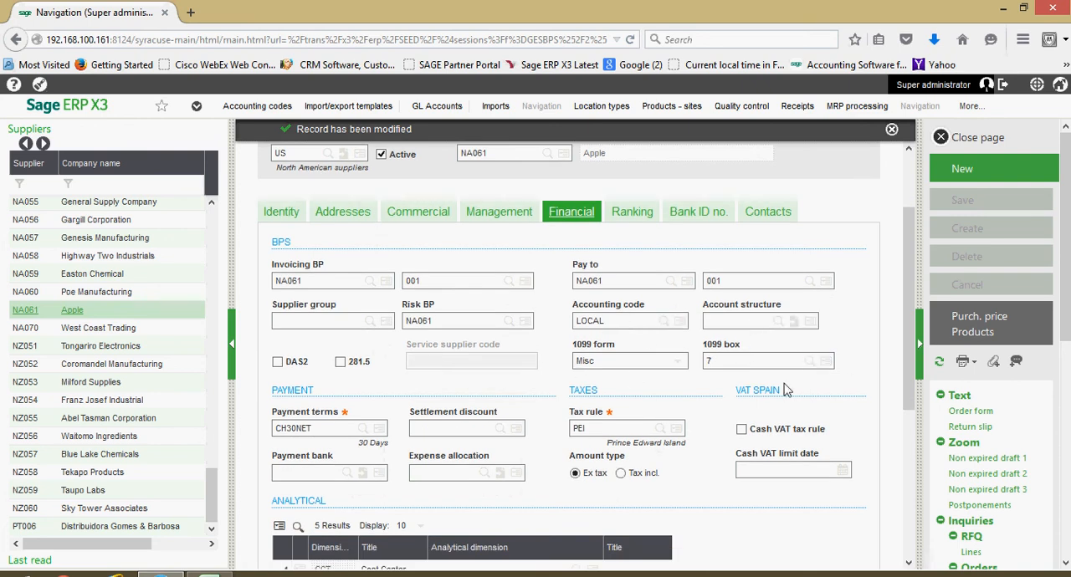
- Examine the 1099 form options and the 1099 box choices, keeping Misc and box 7
{"action": "left_click", "coordinate": [679, 368]}
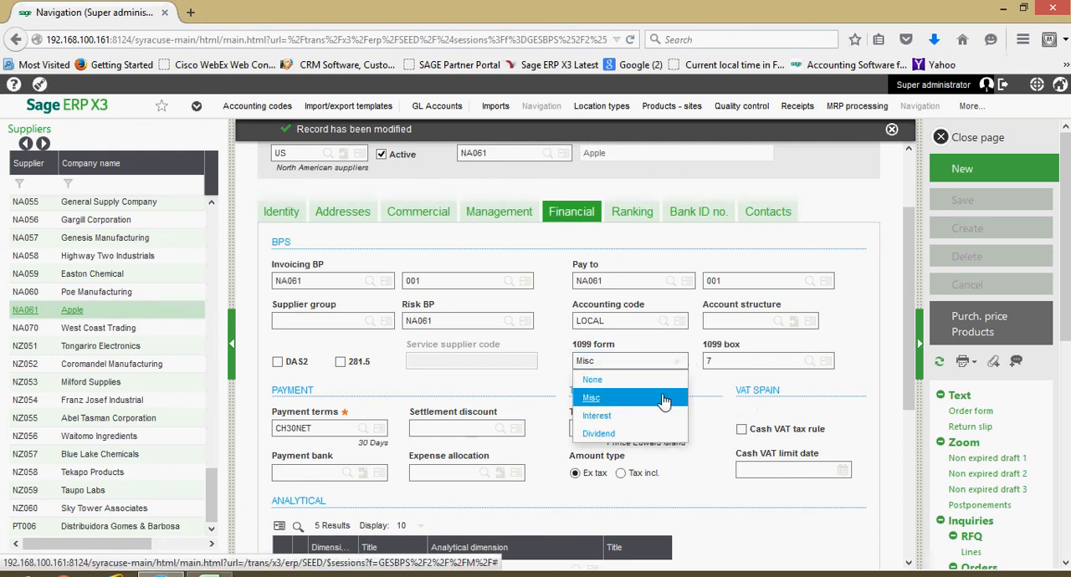
{"action": "left_click", "coordinate": [665, 399]}
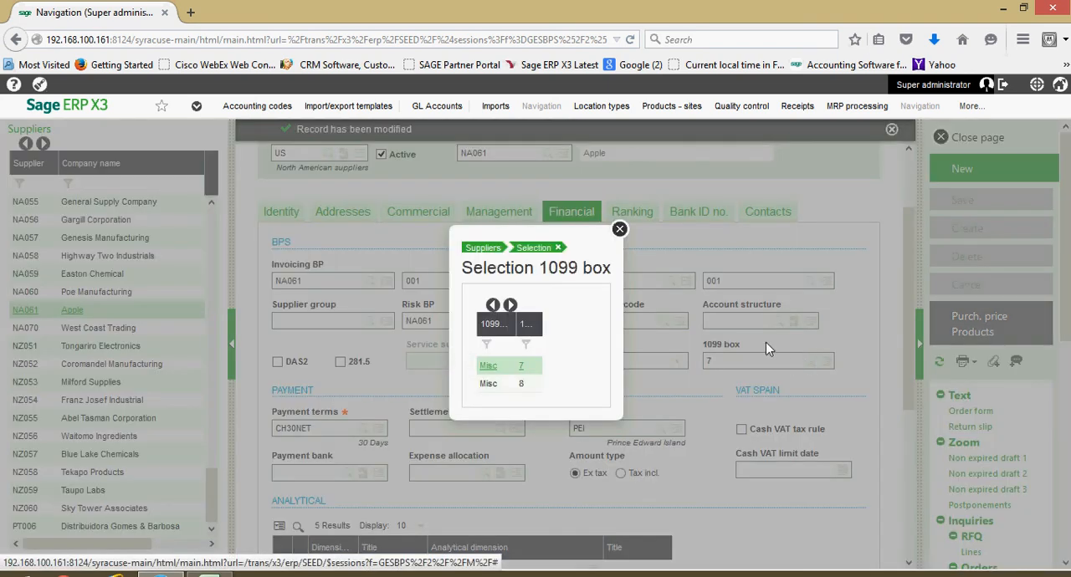
{"action": "left_click", "coordinate": [620, 230]}
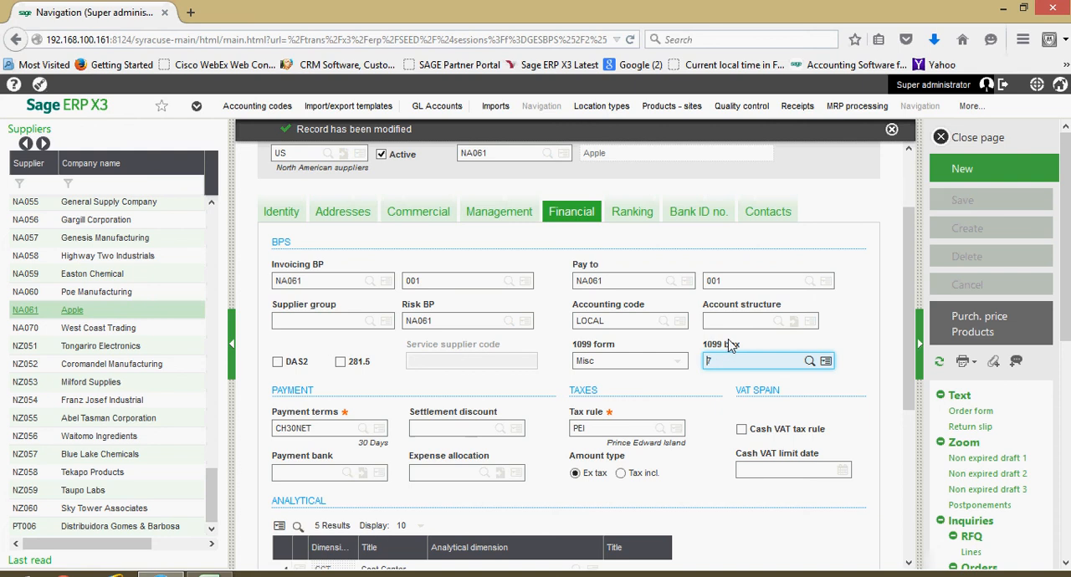
- Review the supplier's payment terms, settlement discount, tax rule and analytical dimensions in the financial details
{"action": "scroll", "coordinate": [675, 381], "scroll_direction": "down", "scroll_amount": 1}
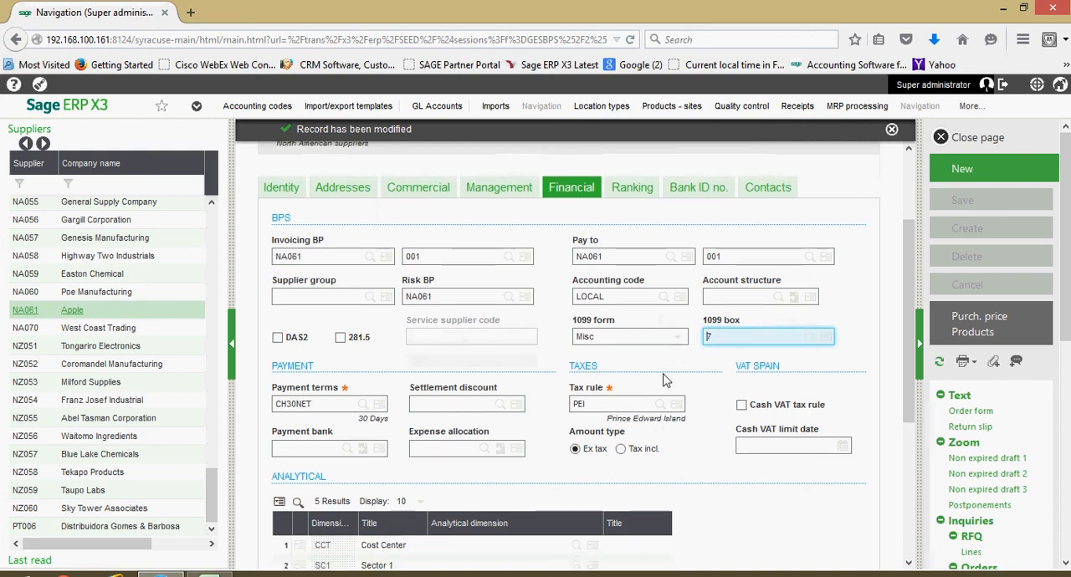
{"action": "left_click", "coordinate": [318, 393]}
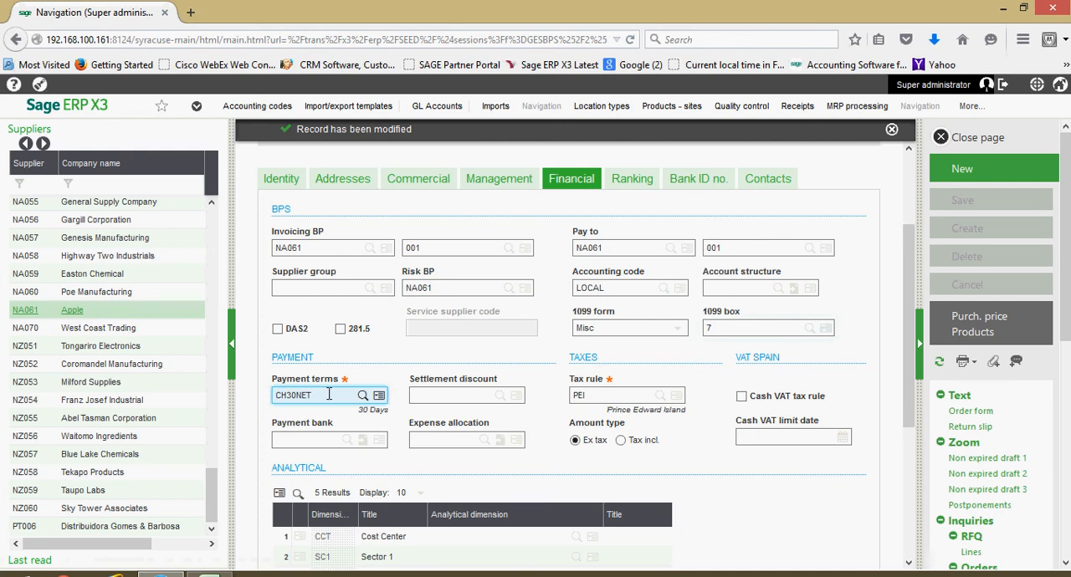
{"action": "left_click", "coordinate": [459, 395]}
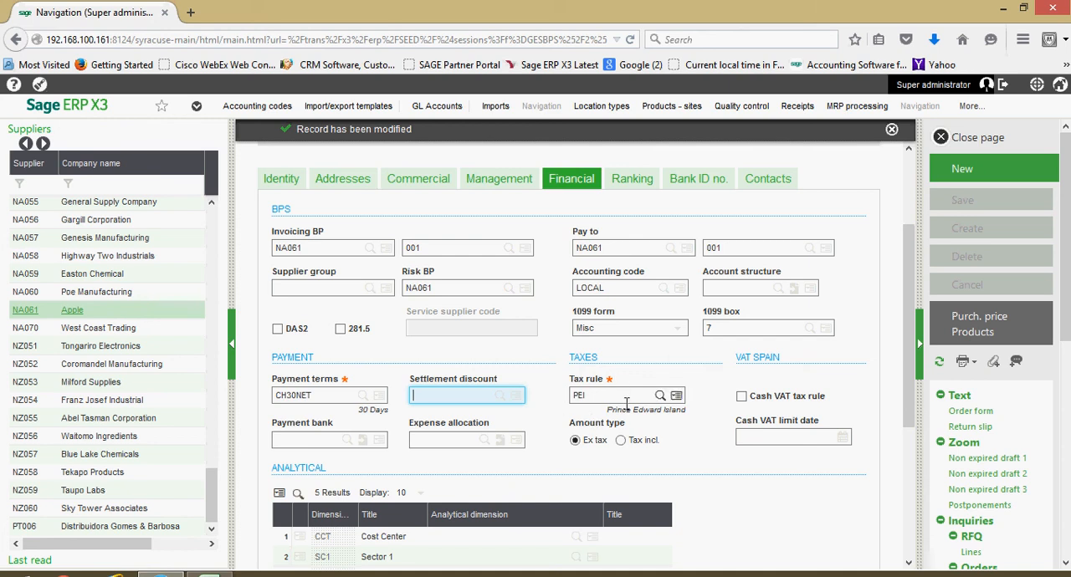
{"action": "scroll", "coordinate": [636, 405], "scroll_direction": "down", "scroll_amount": 3}
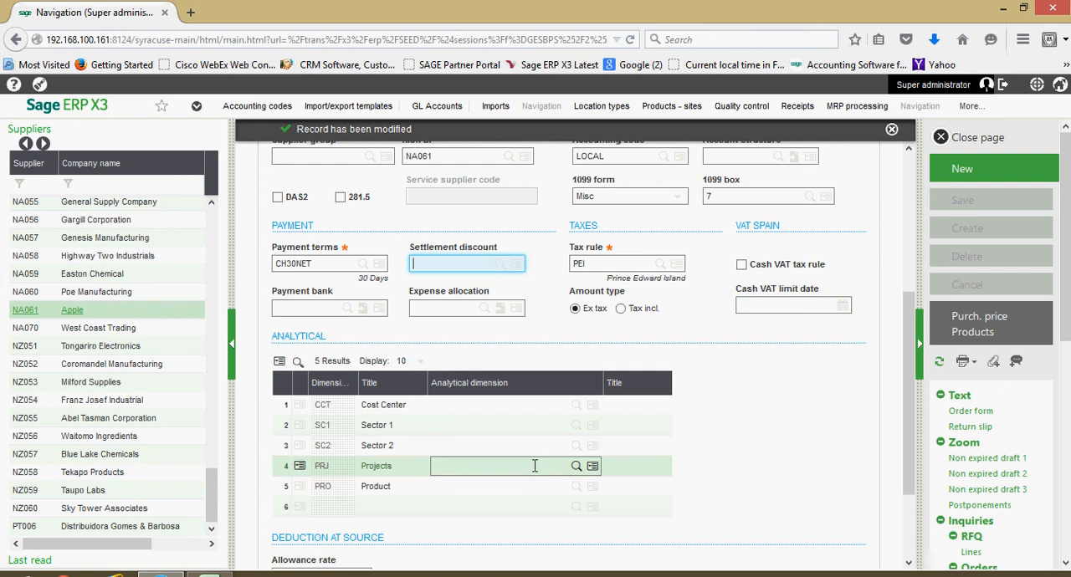
{"action": "scroll", "coordinate": [523, 464], "scroll_direction": "up", "scroll_amount": 2}
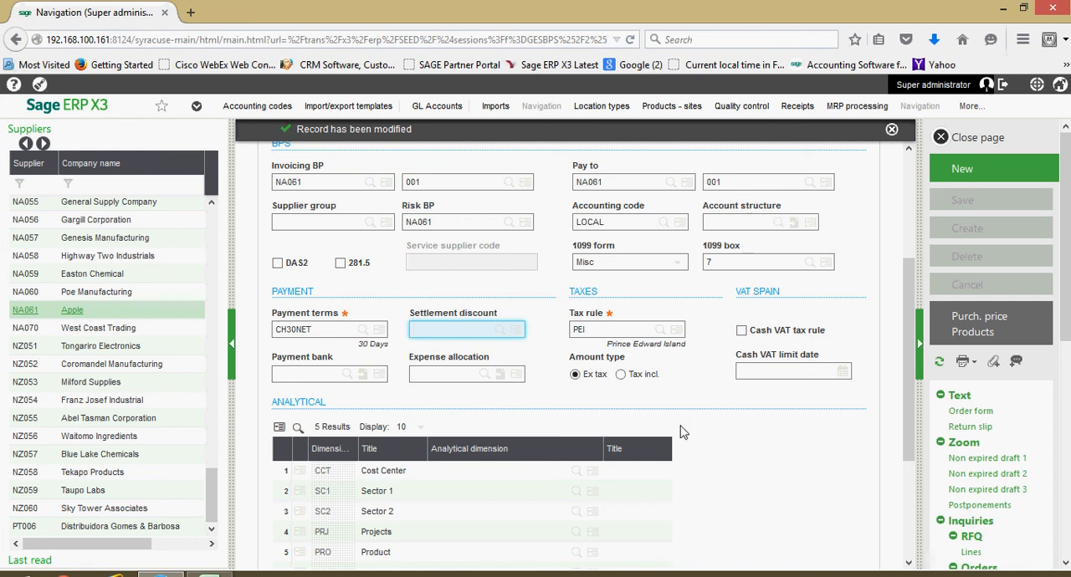
{"action": "scroll", "coordinate": [691, 200], "scroll_direction": "up", "scroll_amount": 5}
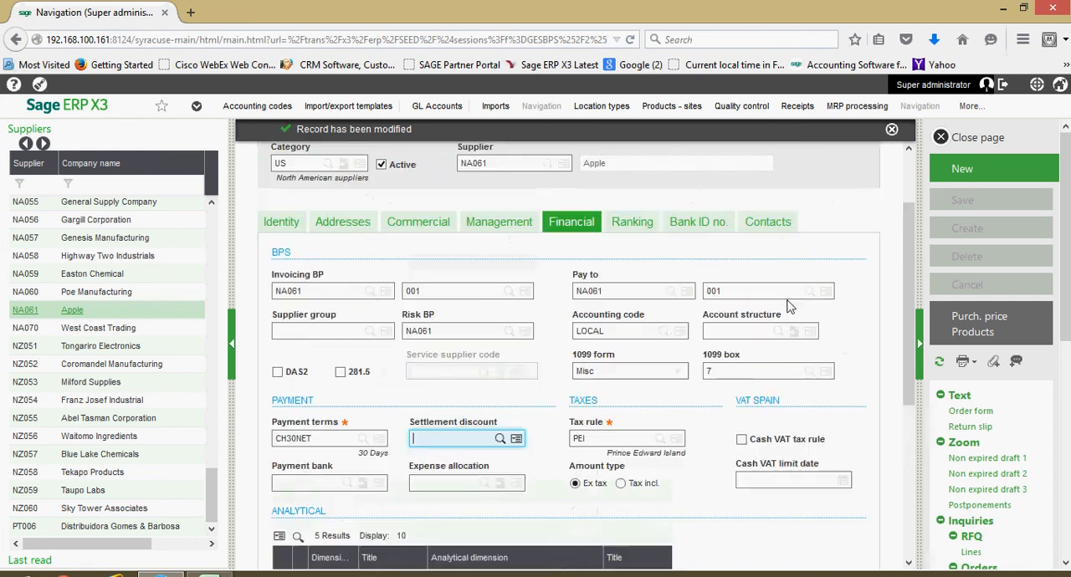
- Review the supplier's ranking criteria and chart, and the empty bank ID number table
{"action": "left_click", "coordinate": [628, 316]}
{"action": "scroll", "coordinate": [566, 416], "scroll_direction": "down", "scroll_amount": 3}
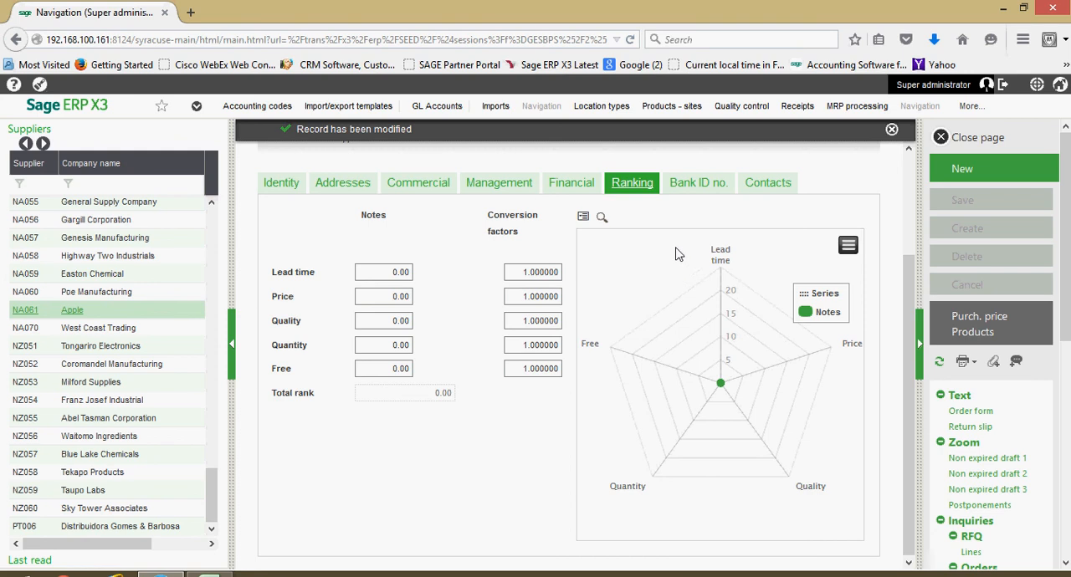
{"action": "left_click", "coordinate": [704, 187]}
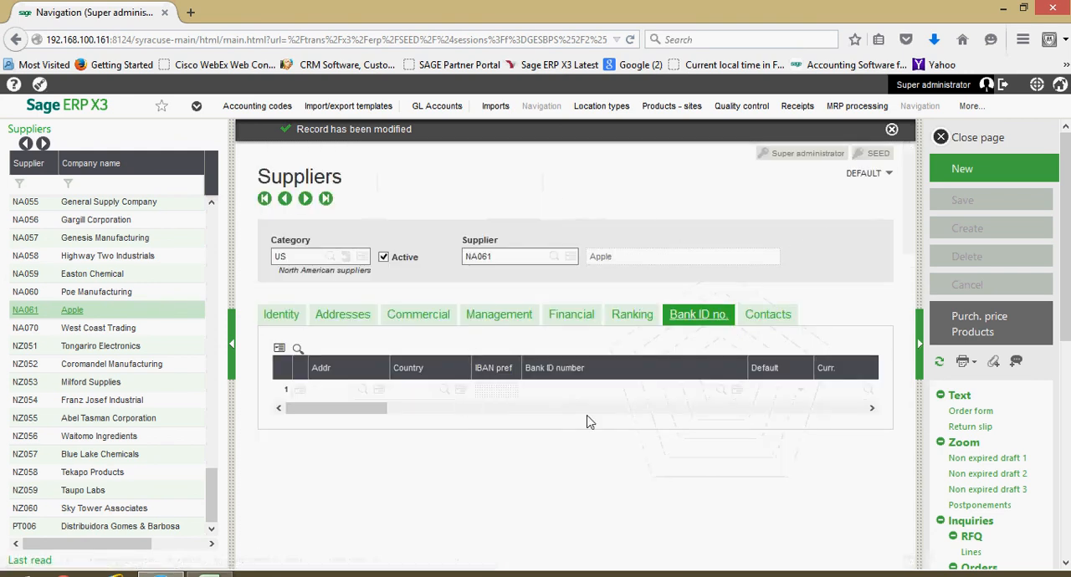
{"action": "left_click", "coordinate": [577, 391]}
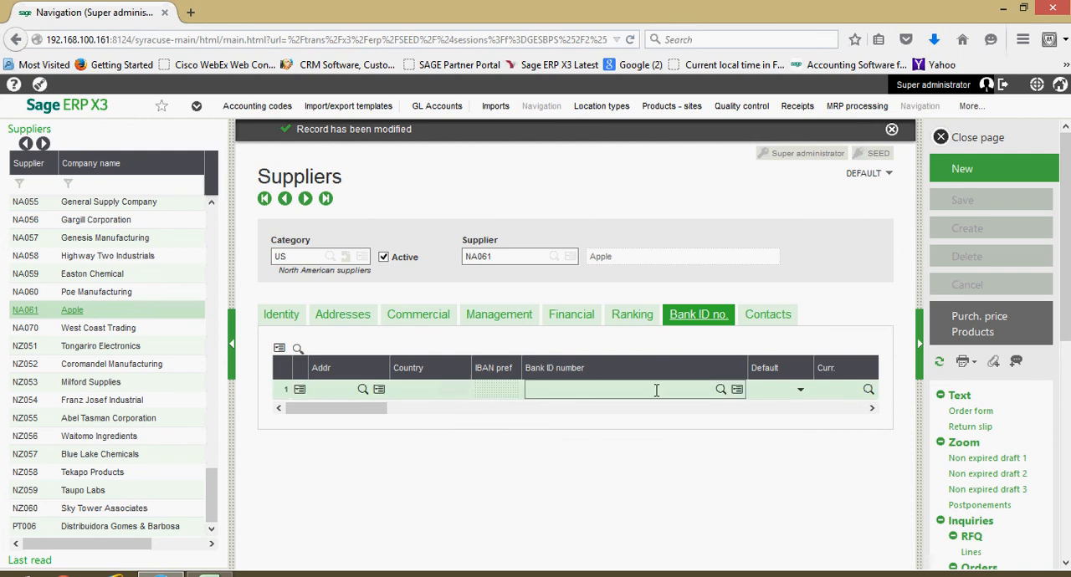
- Start a new contact for the supplier with title Mr and enter the contact's surname and first name
{"action": "left_click", "coordinate": [774, 322]}
{"action": "scroll", "coordinate": [772, 325], "scroll_direction": "down", "scroll_amount": 1}
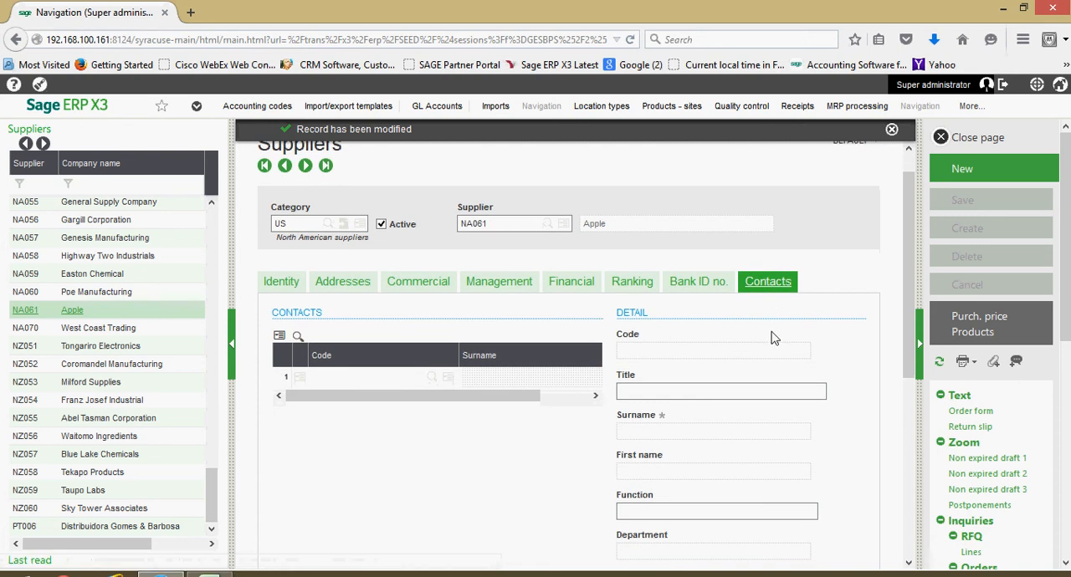
{"action": "scroll", "coordinate": [773, 330], "scroll_direction": "down", "scroll_amount": 3}
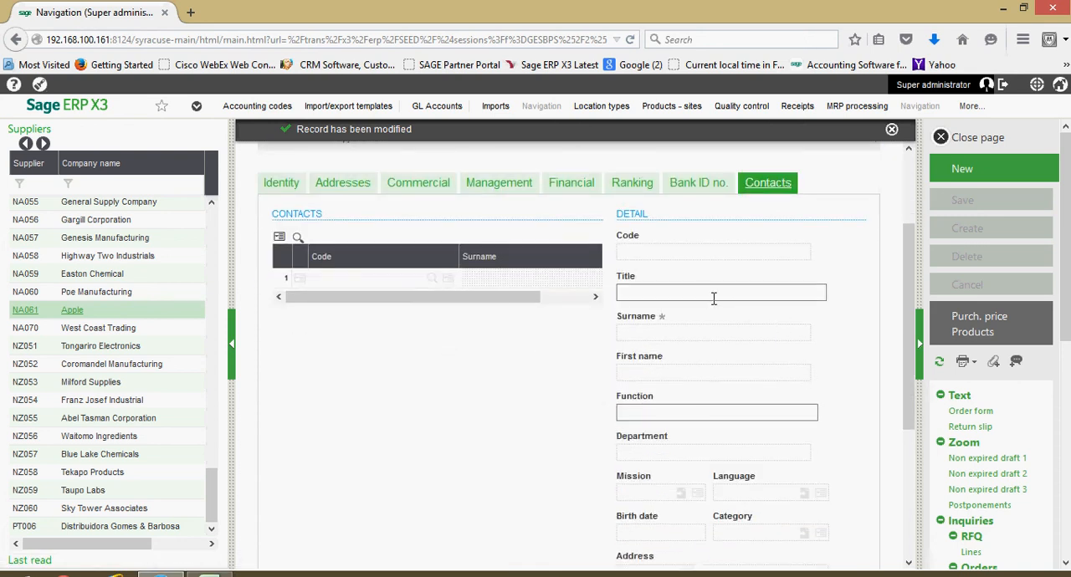
{"action": "left_click", "coordinate": [345, 280]}
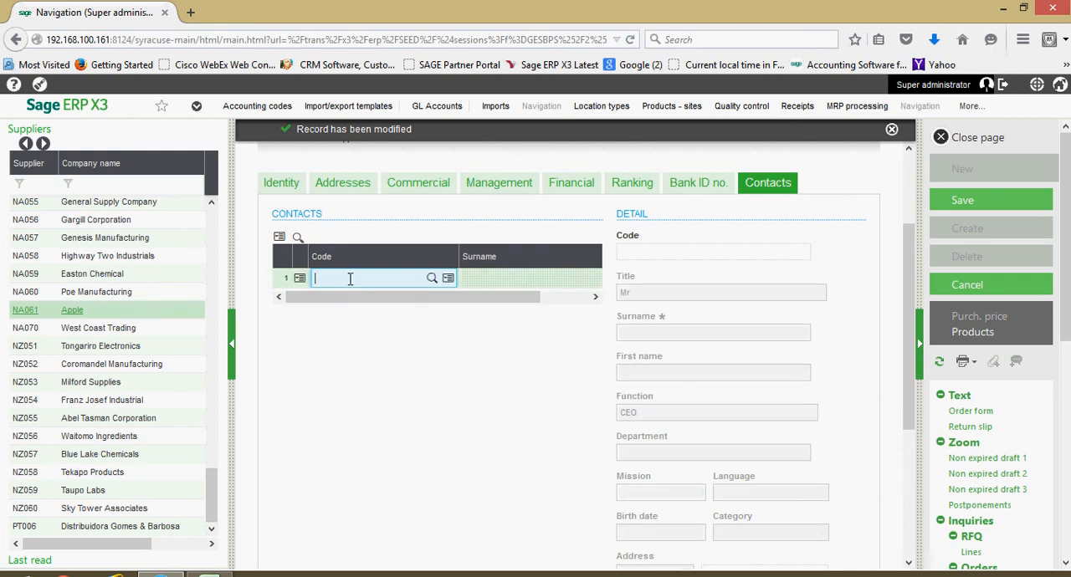
{"action": "left_click", "coordinate": [754, 291]}
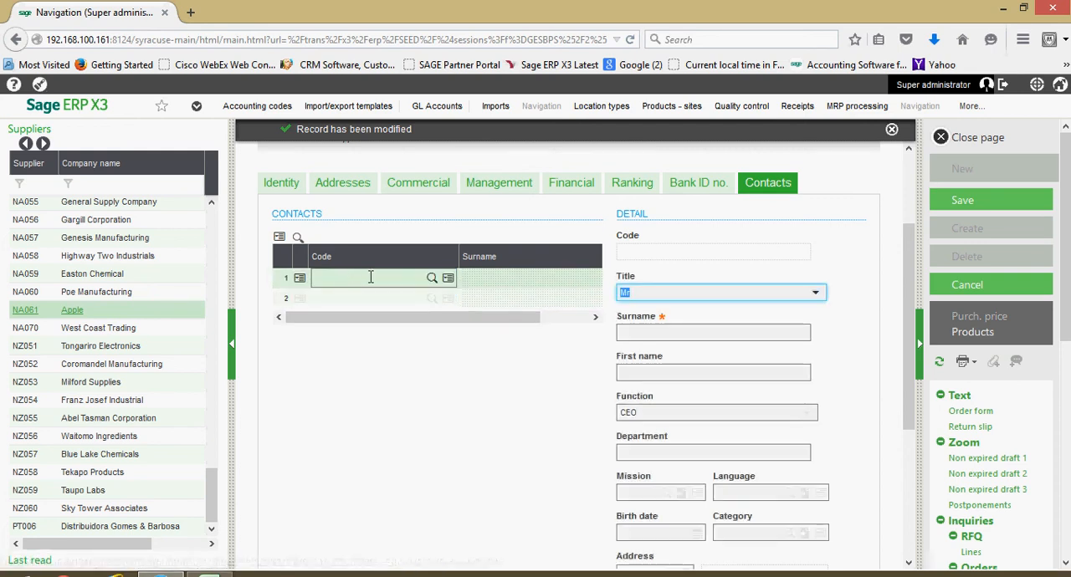
{"action": "left_click", "coordinate": [743, 330]}
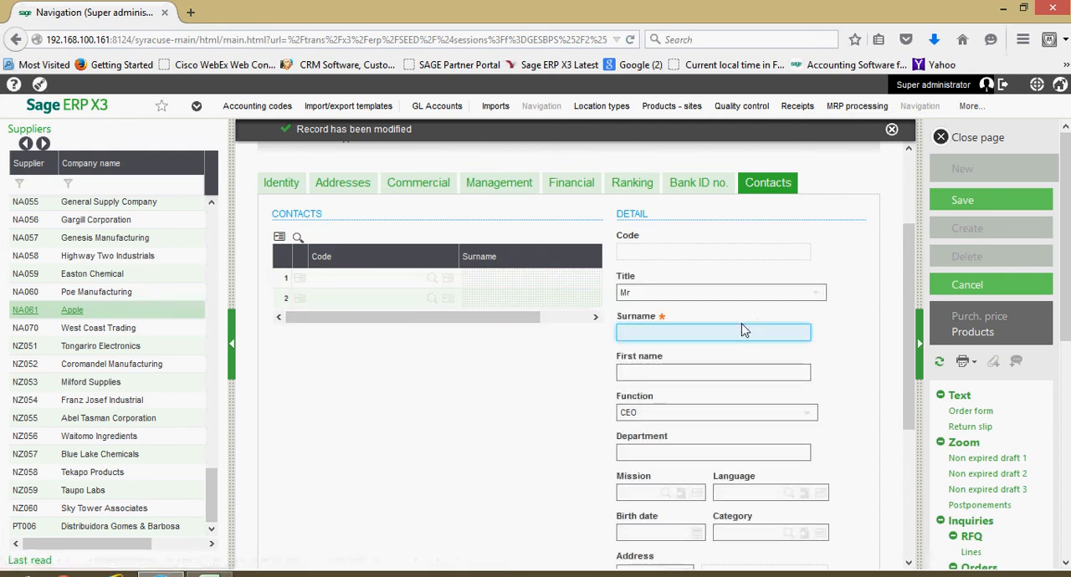
{"action": "type", "text": "Jones"}
{"action": "key", "text": "Tab"}
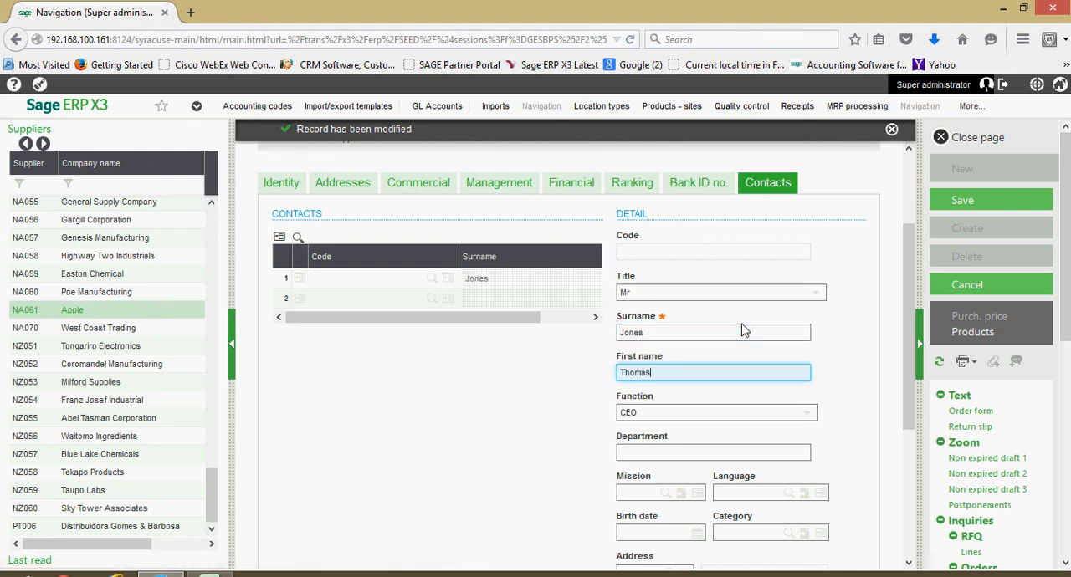
{"action": "key", "text": "Tab"}
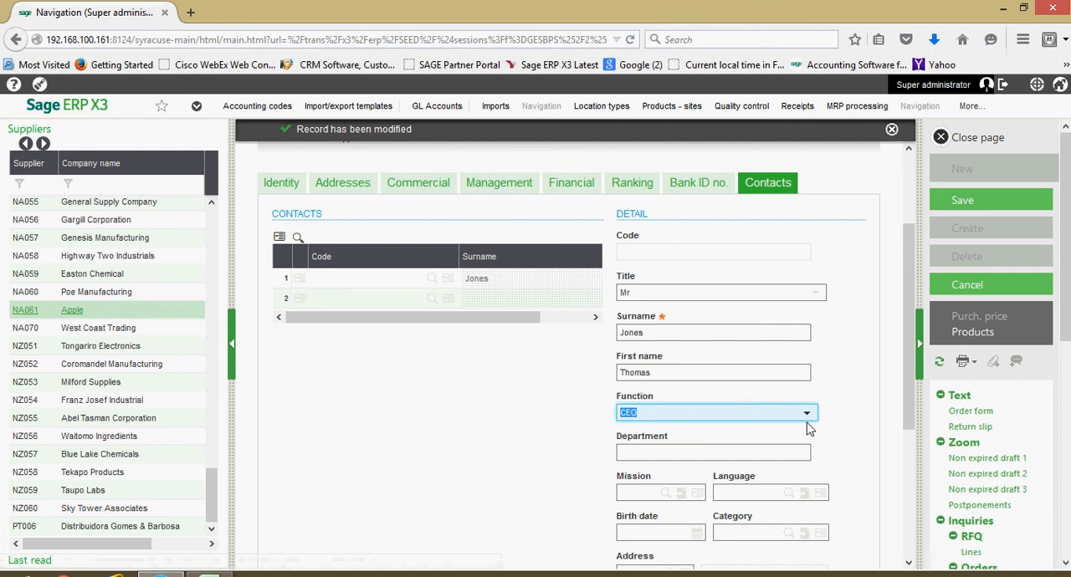
- Set the contact's function to Sales Director and the department to Commercial
{"action": "left_click", "coordinate": [808, 416]}
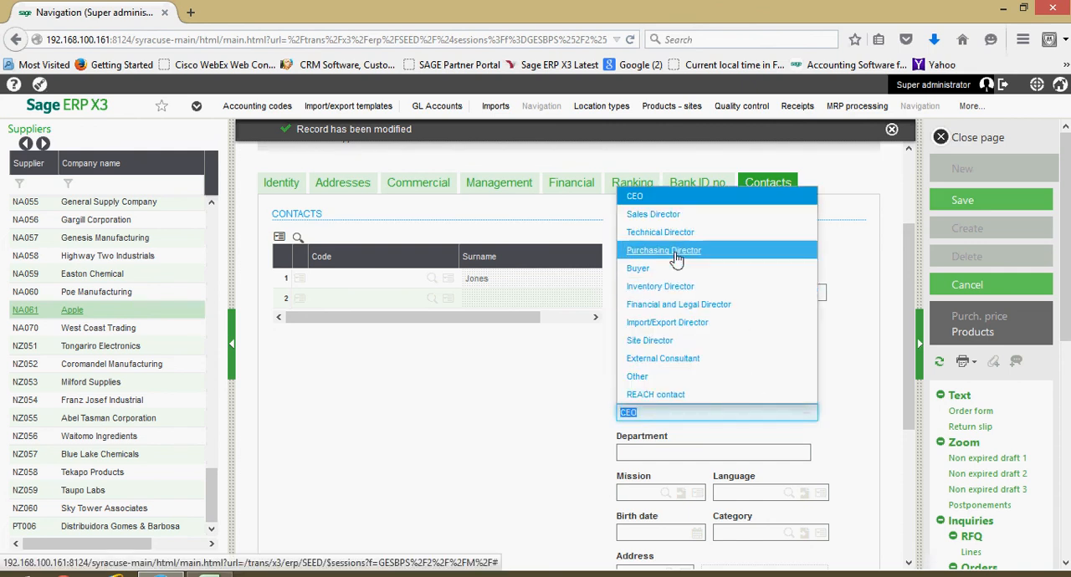
{"action": "left_click", "coordinate": [676, 215]}
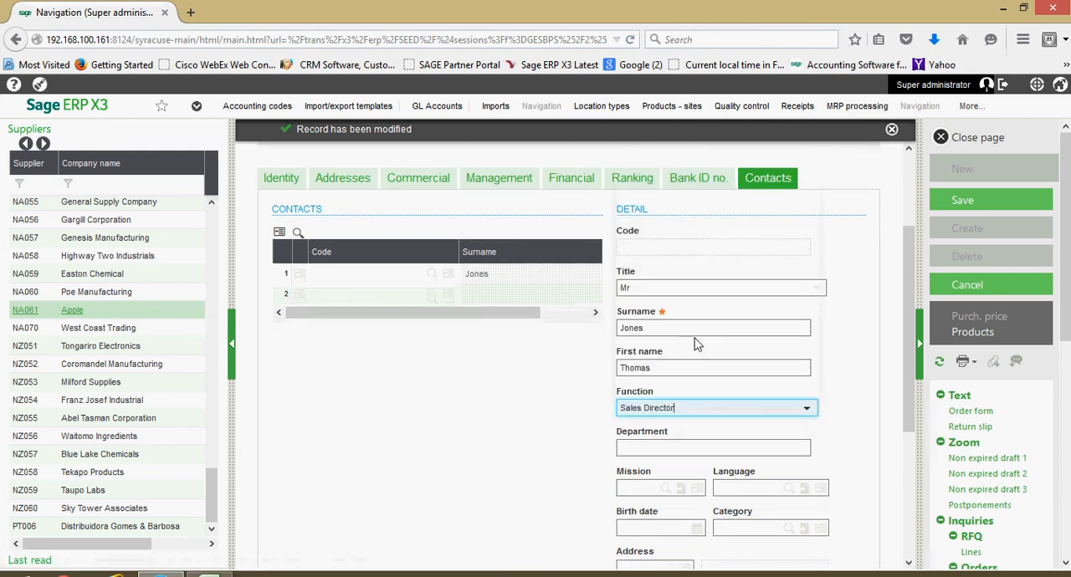
{"action": "scroll", "coordinate": [681, 359], "scroll_direction": "down", "scroll_amount": 2}
{"action": "left_click", "coordinate": [691, 355]}
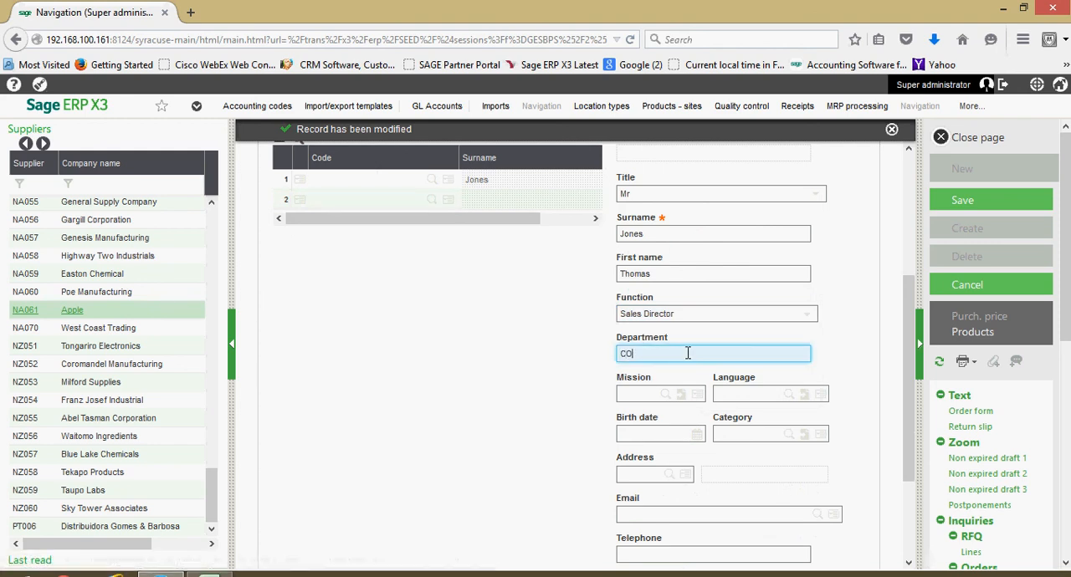
{"action": "type", "text": "Commercial"}
{"action": "key", "text": "Tab"}
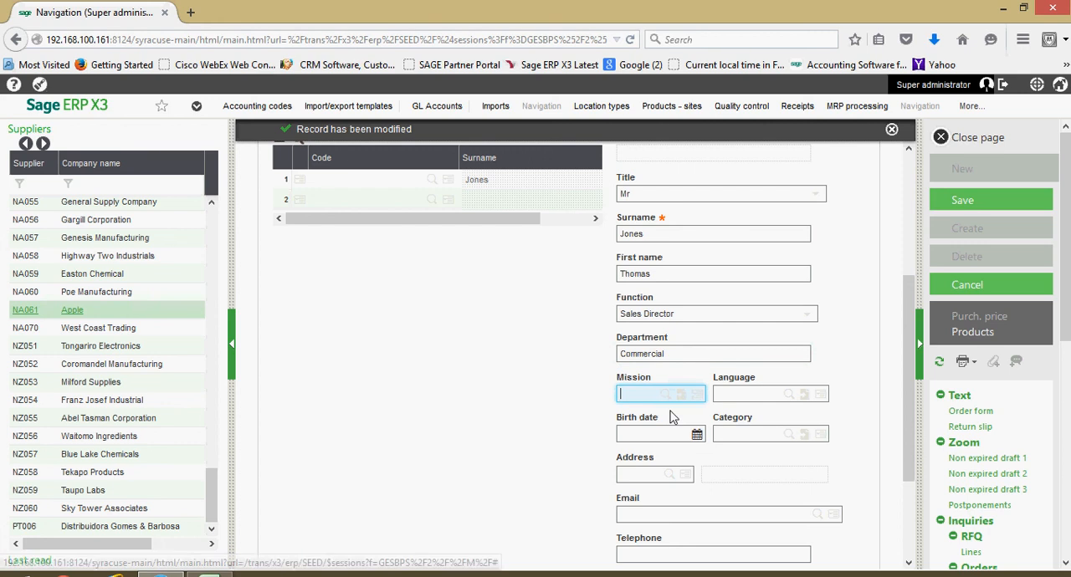
- Assign address code 001 to the contact and look over the remaining email, phone and mailing fields
{"action": "scroll", "coordinate": [673, 419], "scroll_direction": "down", "scroll_amount": 2}
{"action": "left_click", "coordinate": [652, 377]}
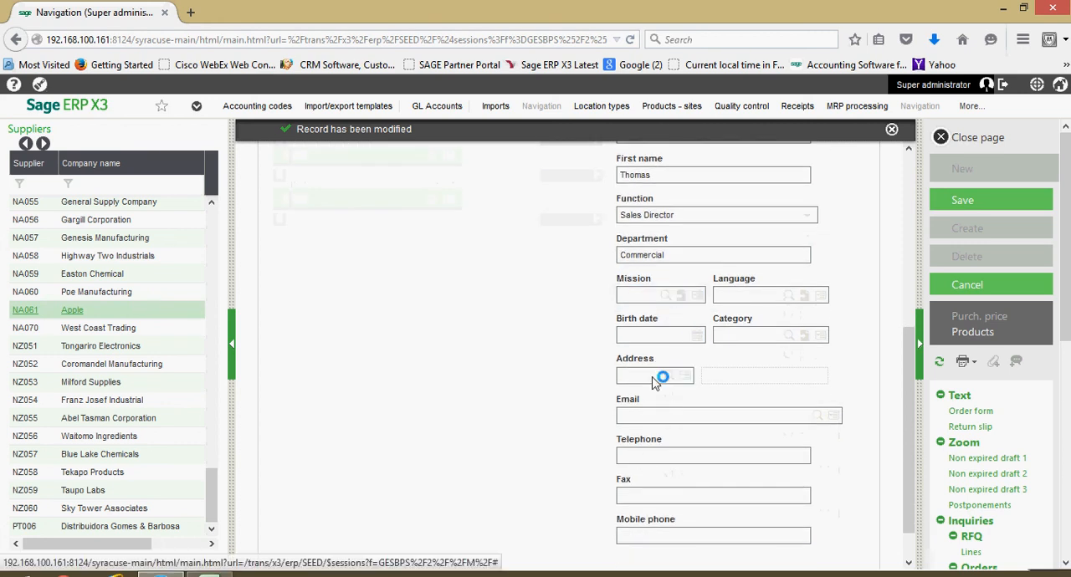
{"action": "type", "text": "001"}
{"action": "left_click", "coordinate": [666, 412]}
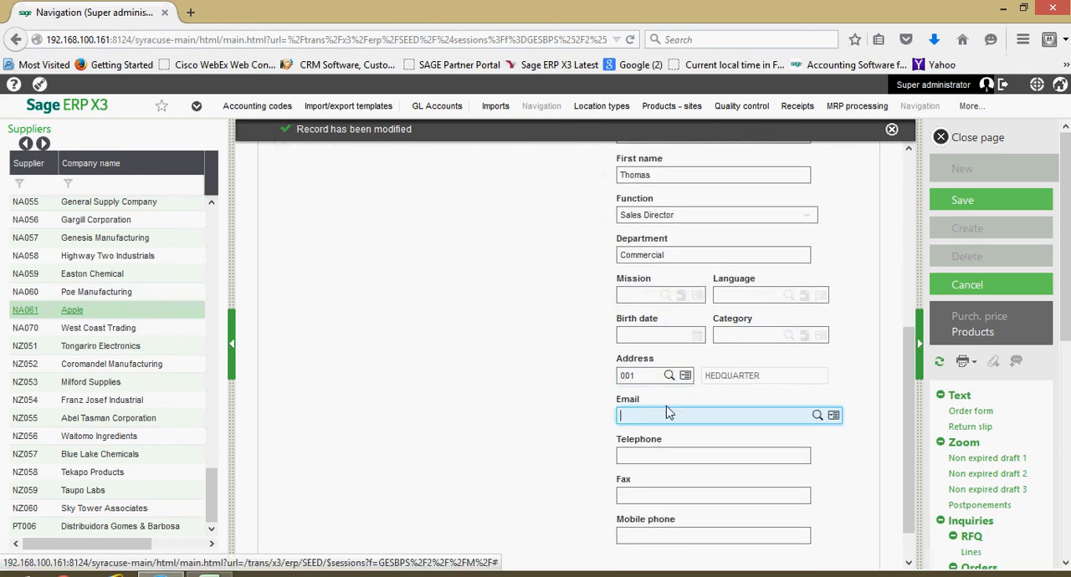
{"action": "scroll", "coordinate": [690, 415], "scroll_direction": "down", "scroll_amount": 1}
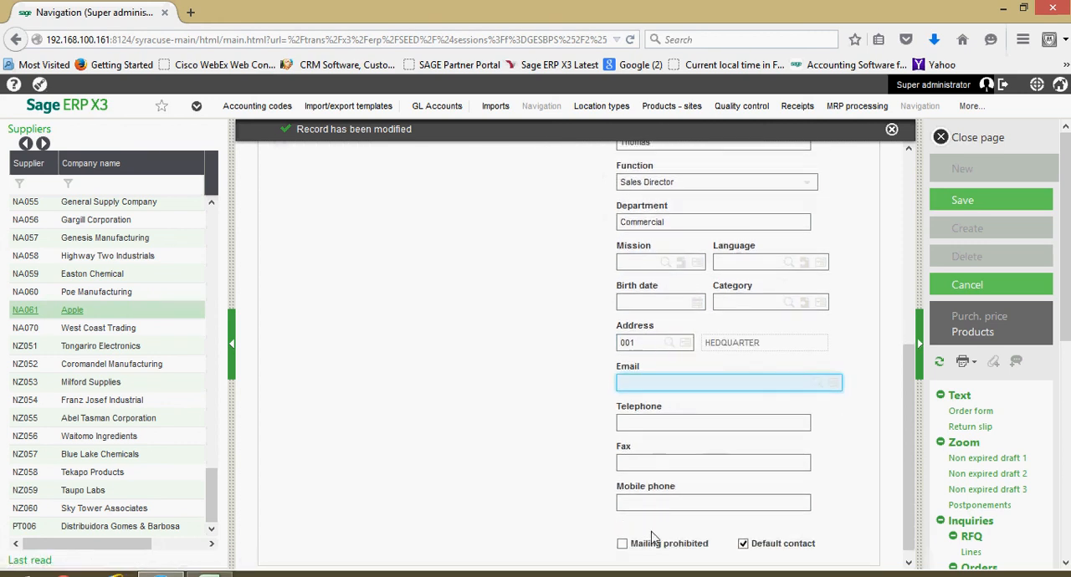
- Save the supplier record with the newly added contact
{"action": "scroll", "coordinate": [661, 376], "scroll_direction": "up", "scroll_amount": 5}
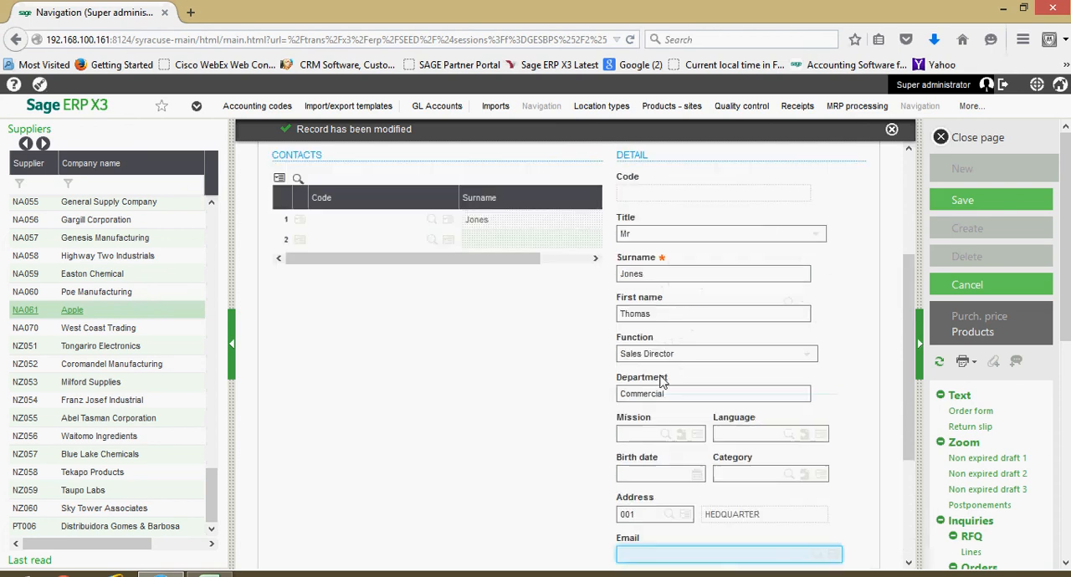
{"action": "scroll", "coordinate": [661, 376], "scroll_direction": "up", "scroll_amount": 3}
{"action": "left_click", "coordinate": [983, 199]}
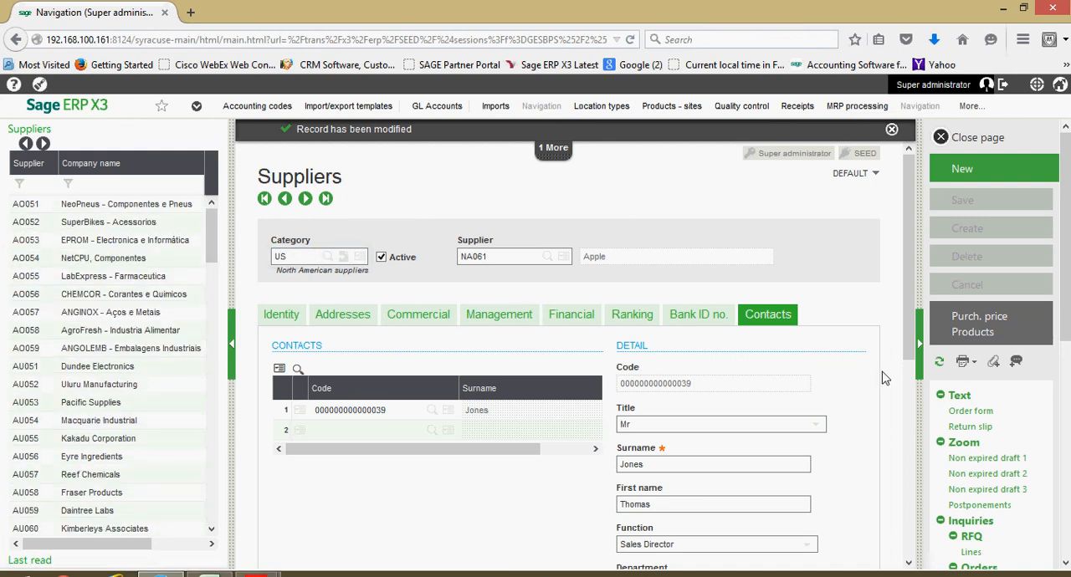
- Open the print parameters of the single-record report BPS1, Supplier record, for the current supplier
{"action": "left_click", "coordinate": [975, 368]}
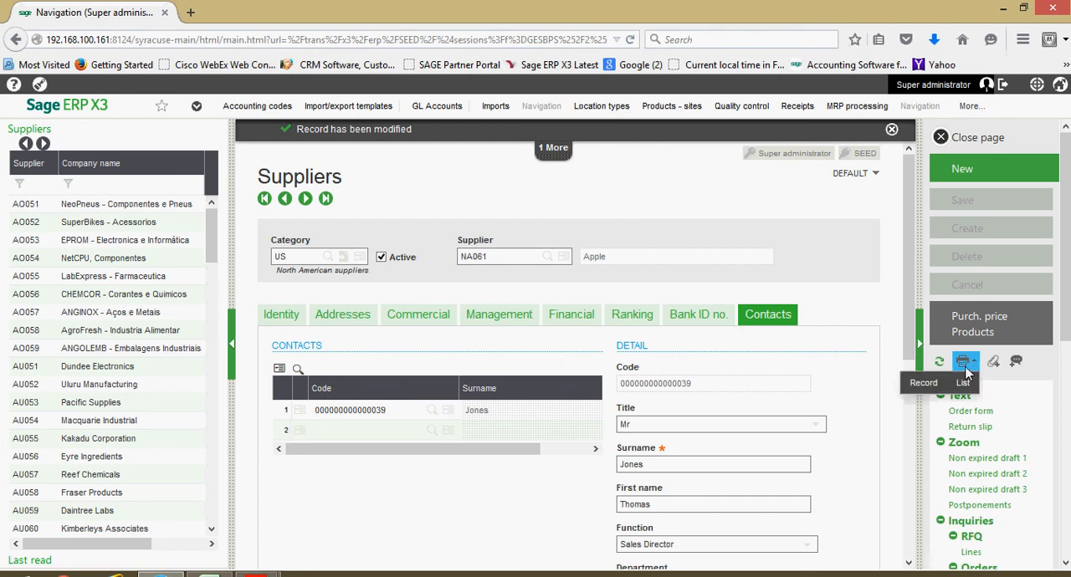
{"action": "left_click", "coordinate": [924, 383]}
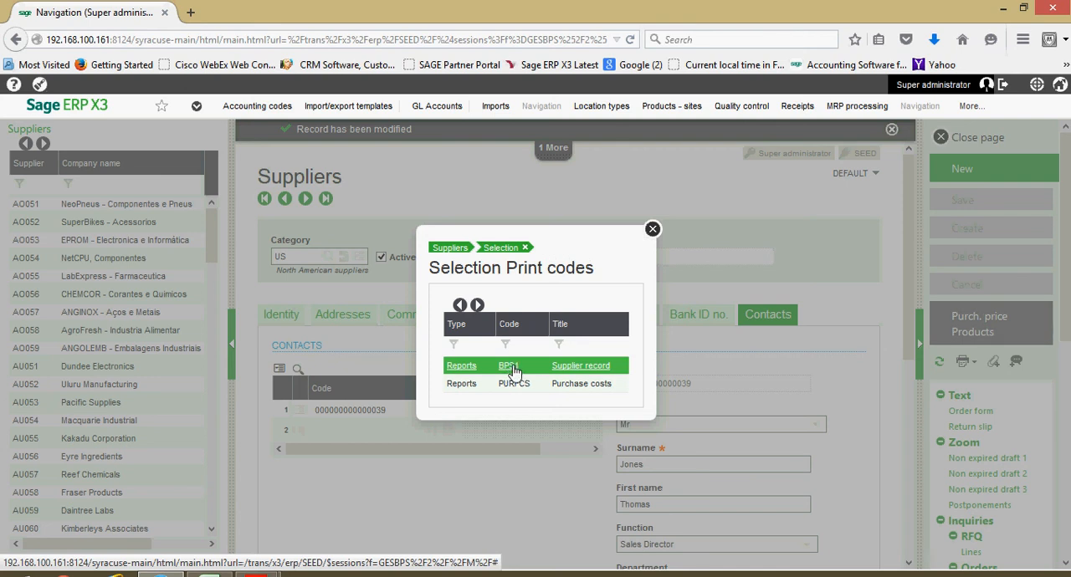
{"action": "left_click", "coordinate": [534, 370]}
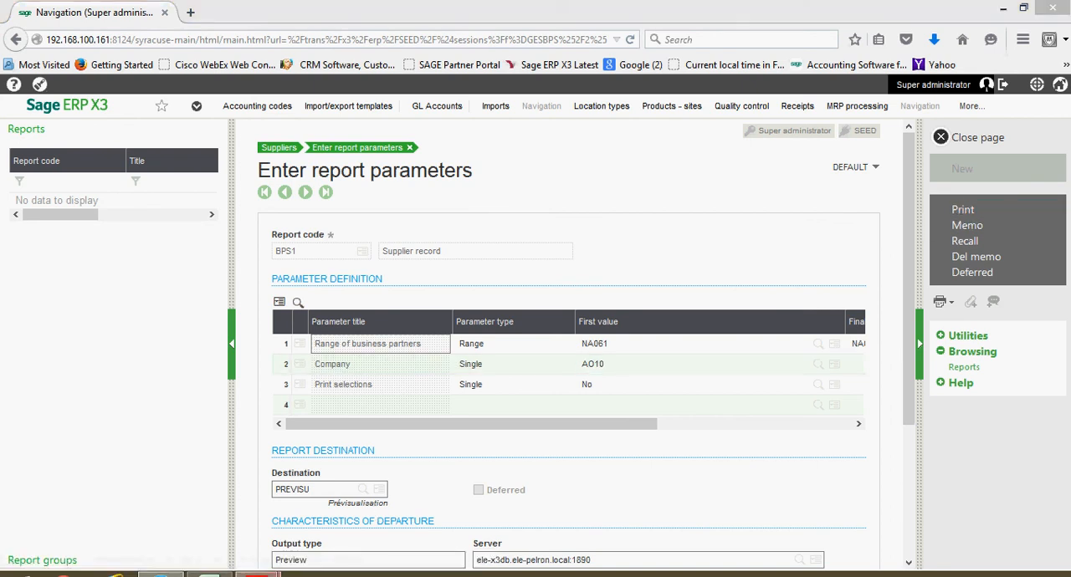
- Switch to Adobe Reader to review the supplier record printout BPS1-1.pdf, and return to the supplier in Sage ERP X3, closing the report parameters
{"action": "mouse_move", "coordinate": [255, 573]}
{"action": "left_click", "coordinate": [354, 506]}
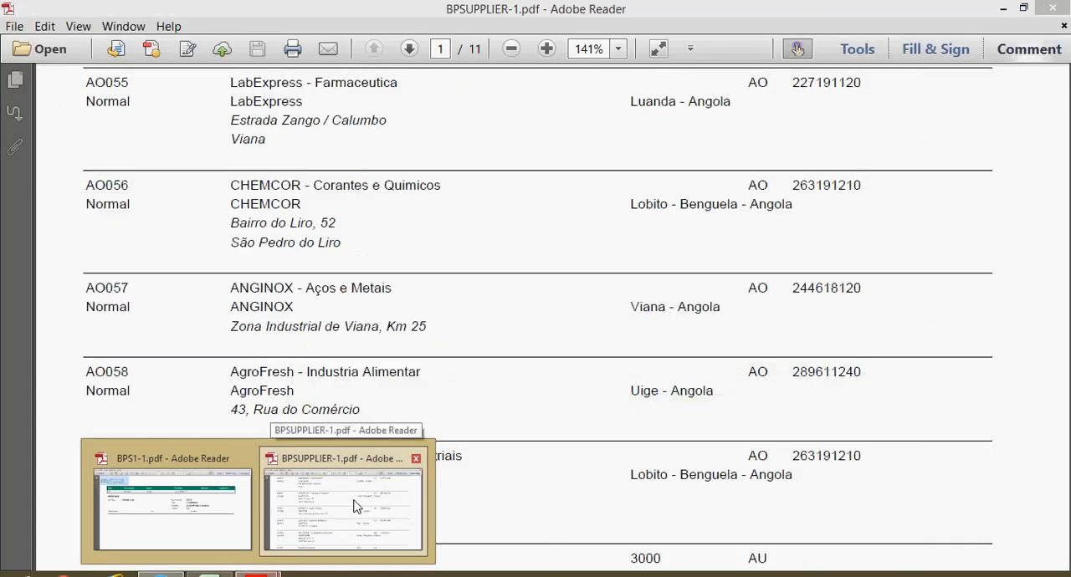
{"action": "left_click", "coordinate": [222, 507]}
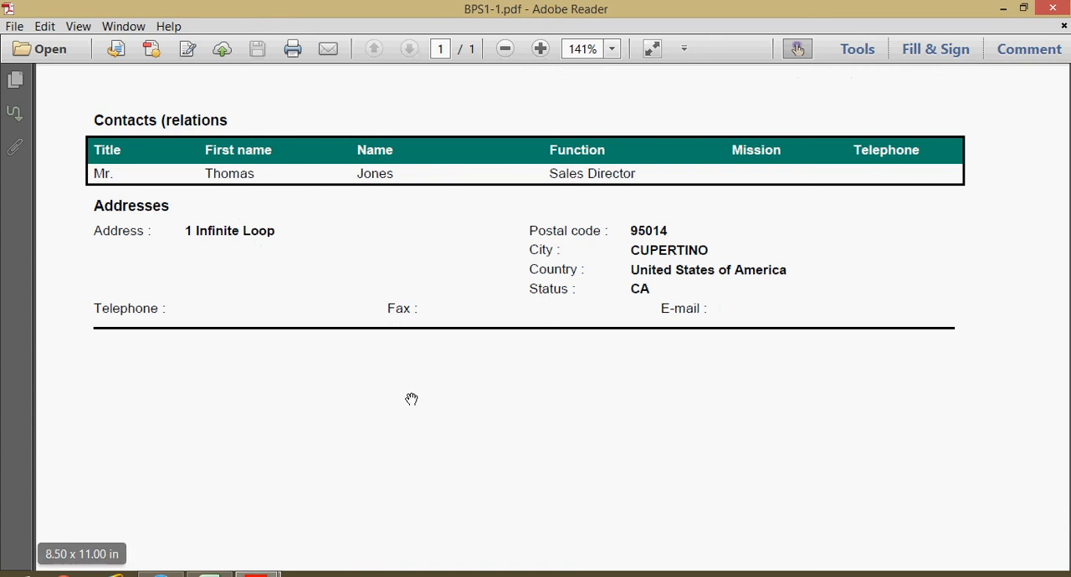
{"action": "scroll", "coordinate": [411, 400], "scroll_direction": "up", "scroll_amount": 5}
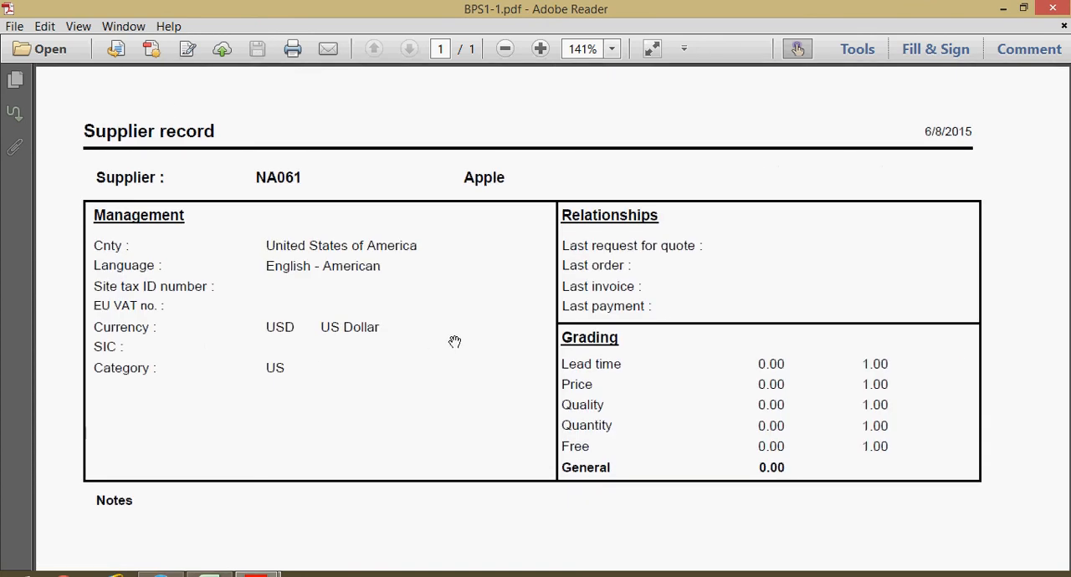
{"action": "scroll", "coordinate": [455, 341], "scroll_direction": "down", "scroll_amount": 1}
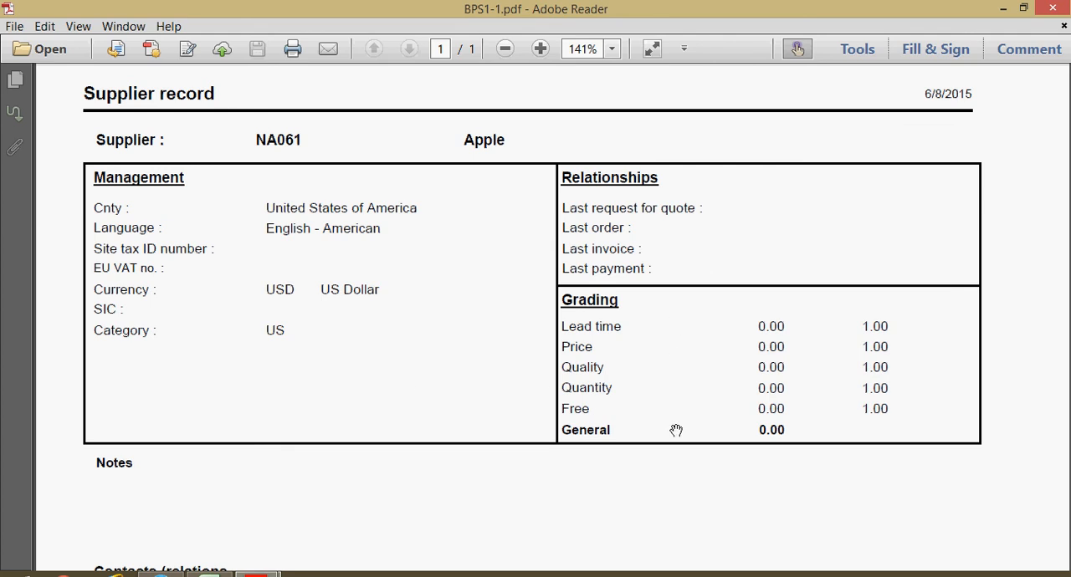
{"action": "scroll", "coordinate": [676, 431], "scroll_direction": "down", "scroll_amount": 3}
{"action": "scroll", "coordinate": [676, 431], "scroll_direction": "down", "scroll_amount": 6}
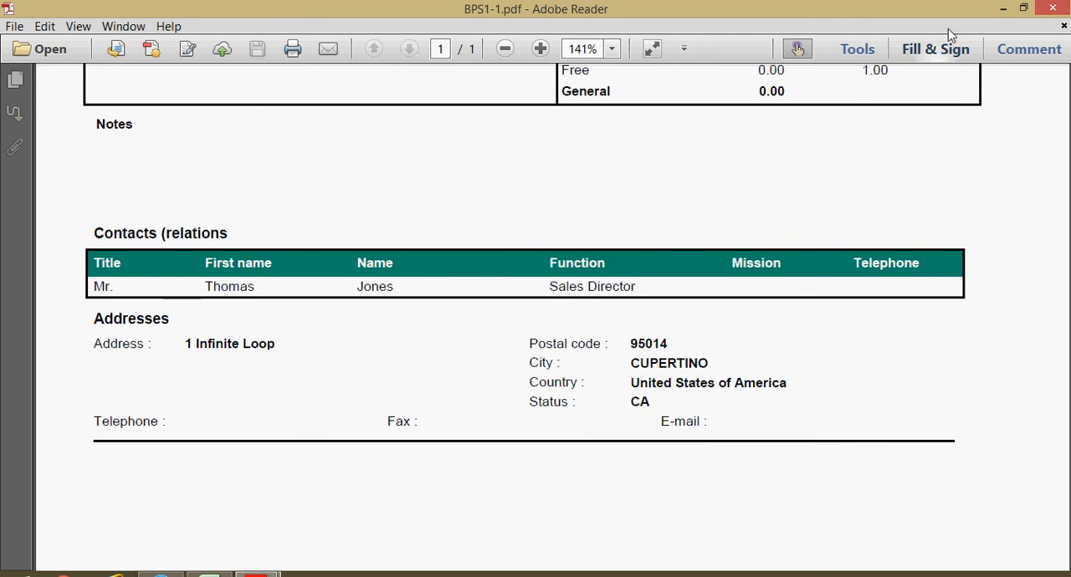
{"action": "left_click", "coordinate": [1003, 7]}
{"action": "left_click", "coordinate": [997, 140]}
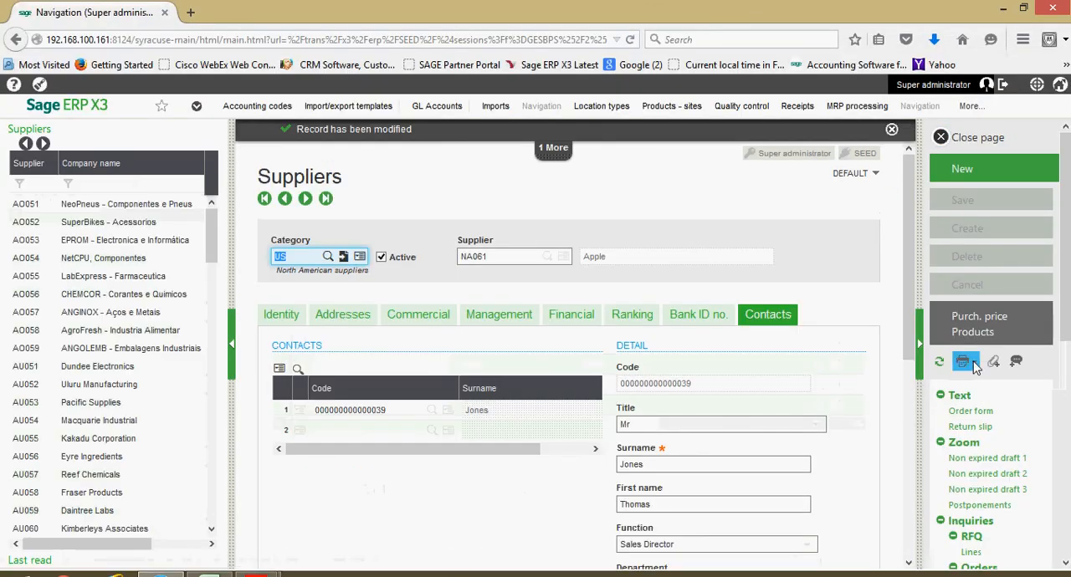
- Open the print parameters of the list report BPSUPPLIER, Supplier listing
{"action": "left_click", "coordinate": [971, 367]}
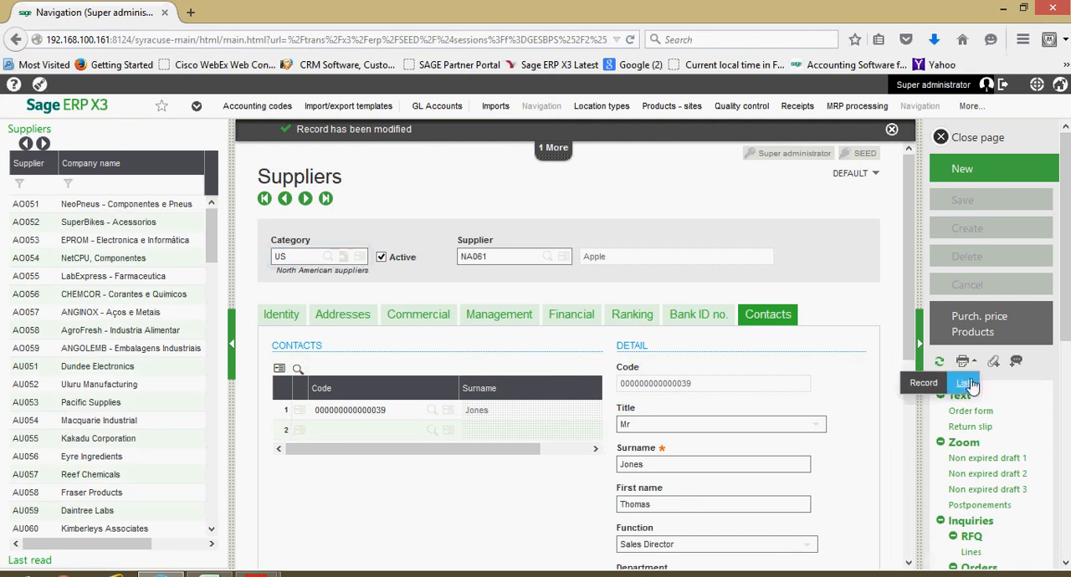
{"action": "left_click", "coordinate": [964, 384]}
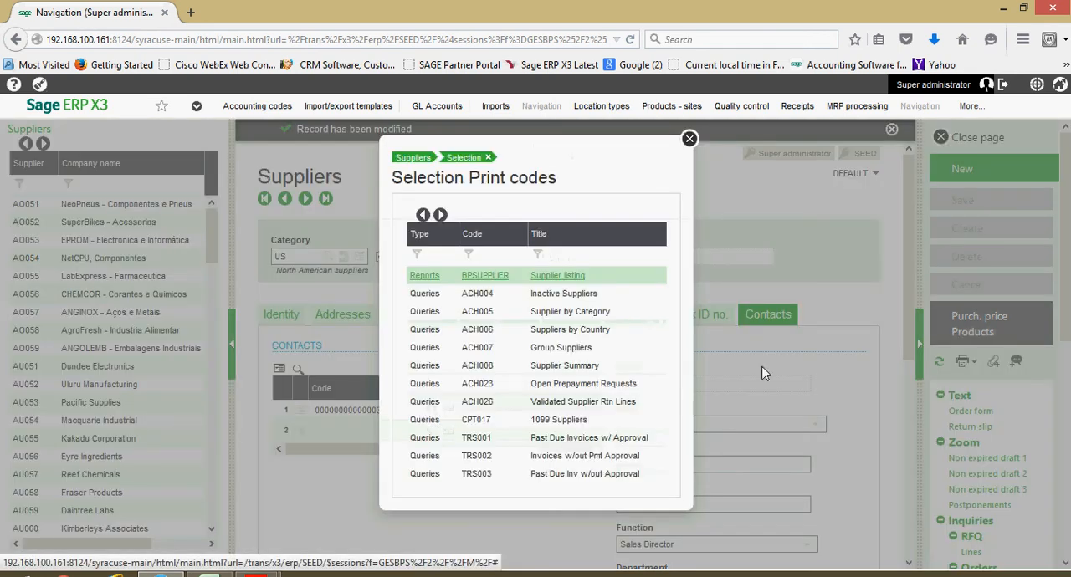
{"action": "left_click", "coordinate": [505, 277]}
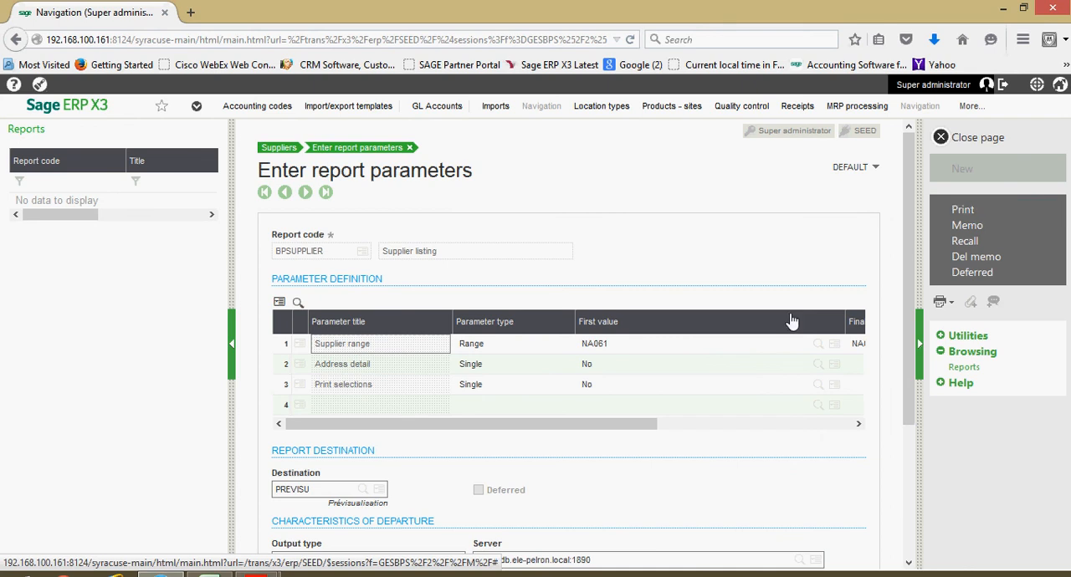
- Switch to Adobe Reader to look through the supplier listing BPSUPPLIER-1.pdf, and return to the supplier record in Sage ERP X3
{"action": "left_click", "coordinate": [257, 574]}
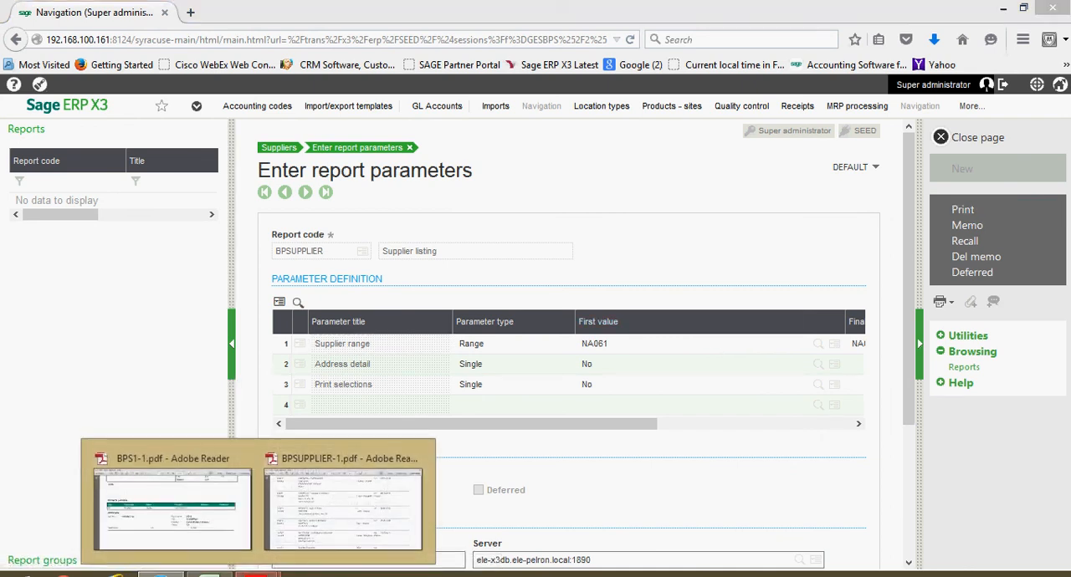
{"action": "left_click", "coordinate": [345, 510]}
{"action": "scroll", "coordinate": [431, 366], "scroll_direction": "up", "scroll_amount": 6}
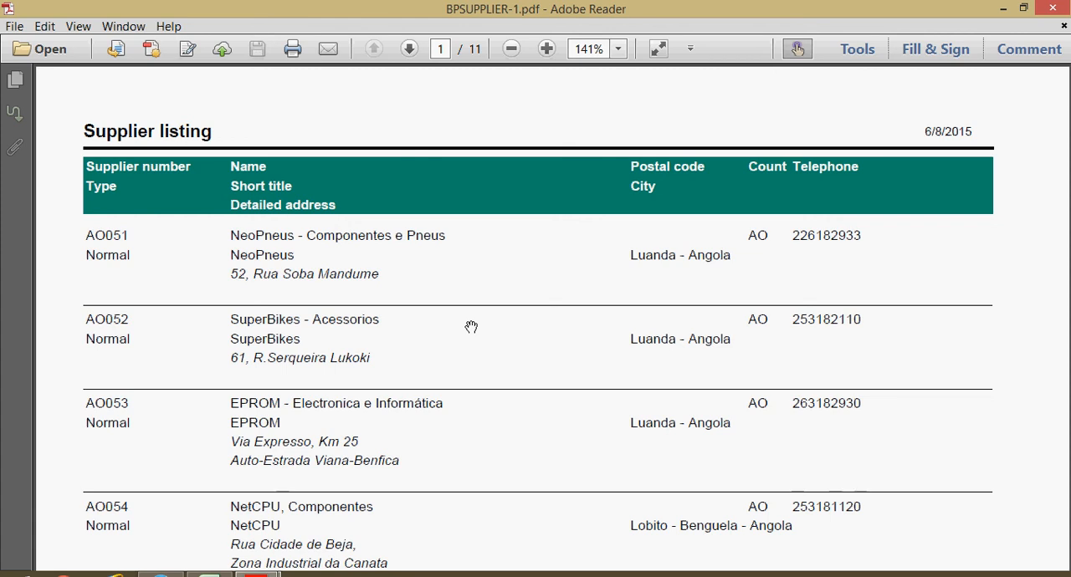
{"action": "scroll", "coordinate": [470, 326], "scroll_direction": "down", "scroll_amount": 5}
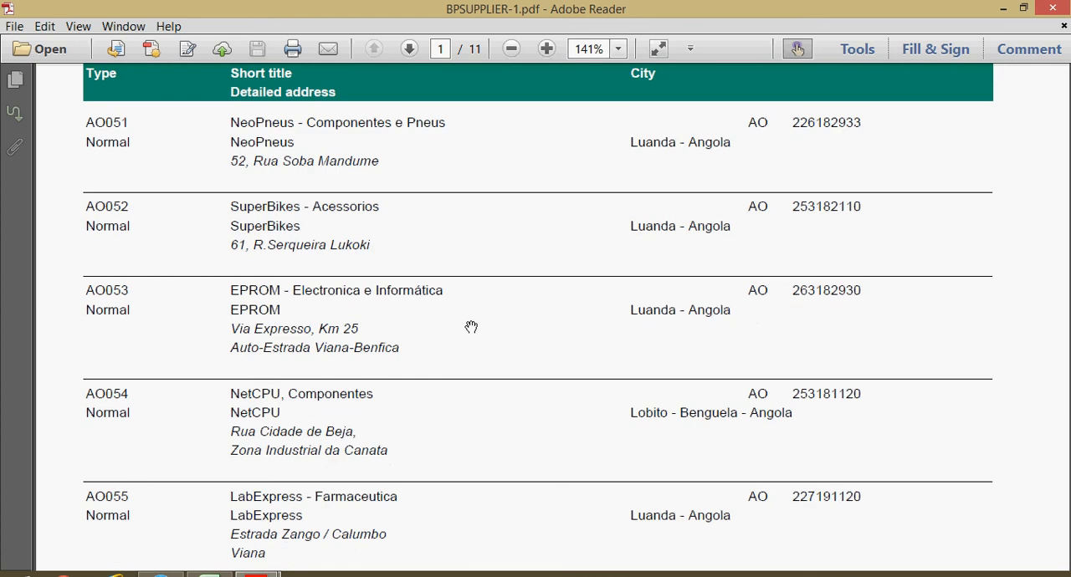
{"action": "scroll", "coordinate": [471, 326], "scroll_direction": "down", "scroll_amount": 2}
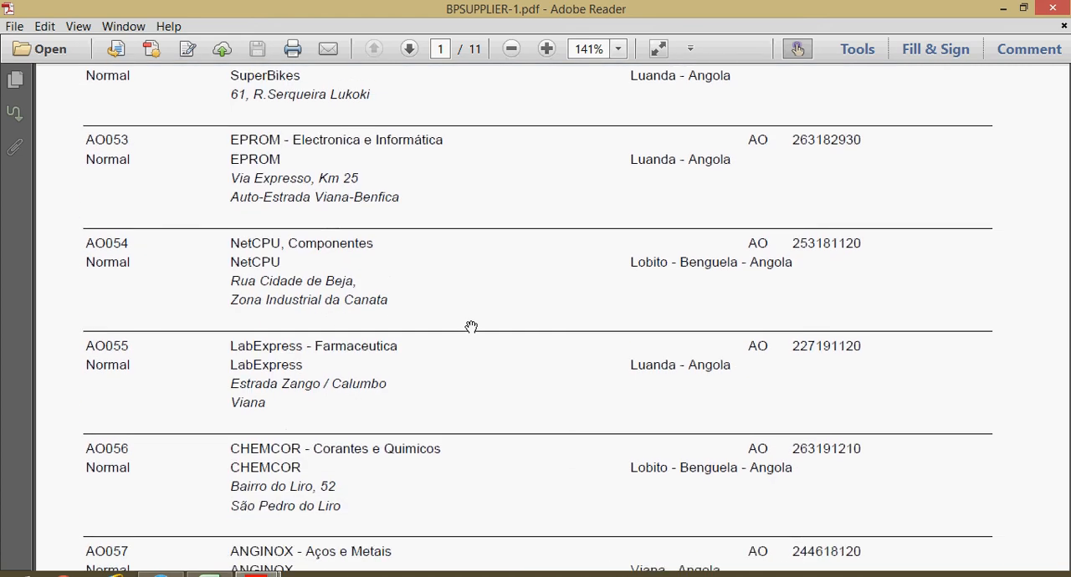
{"action": "scroll", "coordinate": [471, 326], "scroll_direction": "up", "scroll_amount": 5}
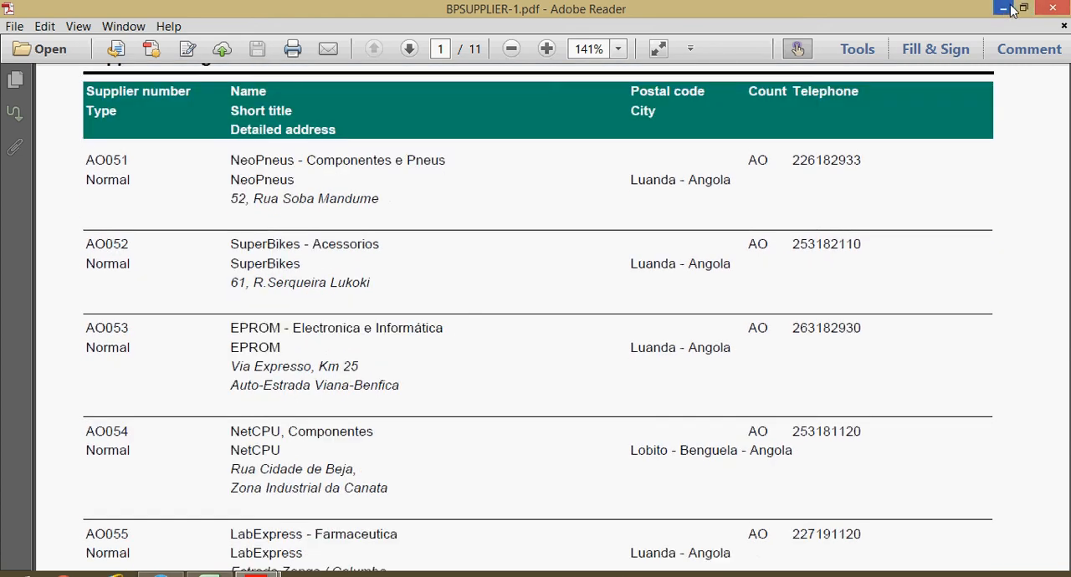
{"action": "left_click", "coordinate": [1003, 8]}
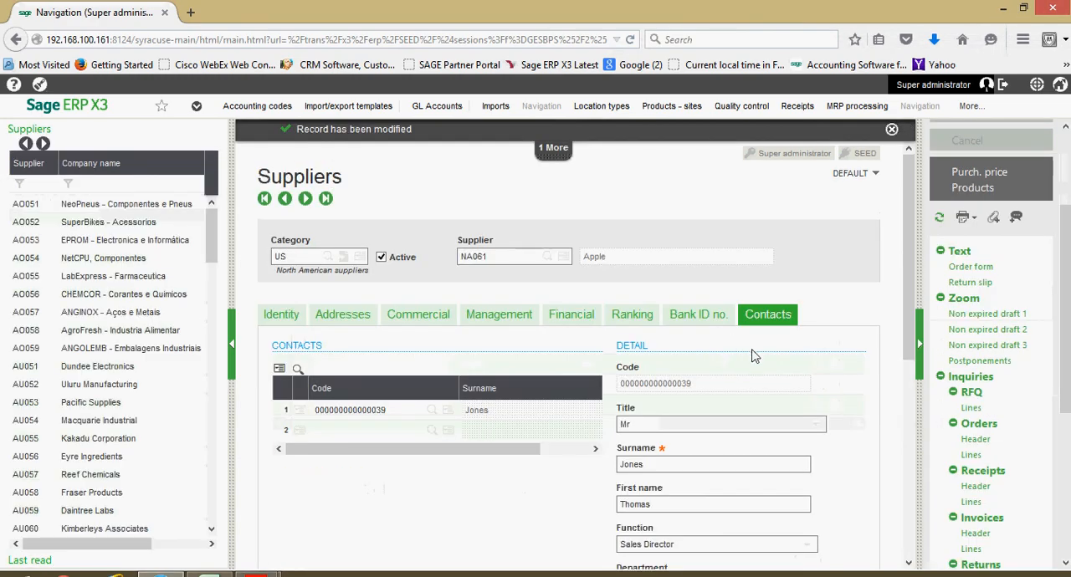
- Look over the supplier's available RFQ, order, receipt, invoice, return and accounting inquiries, and the actions for creating an order or invoice
{"action": "scroll", "coordinate": [751, 356], "scroll_direction": "down", "scroll_amount": 2}
{"action": "scroll", "coordinate": [962, 322], "scroll_direction": "down", "scroll_amount": 2}
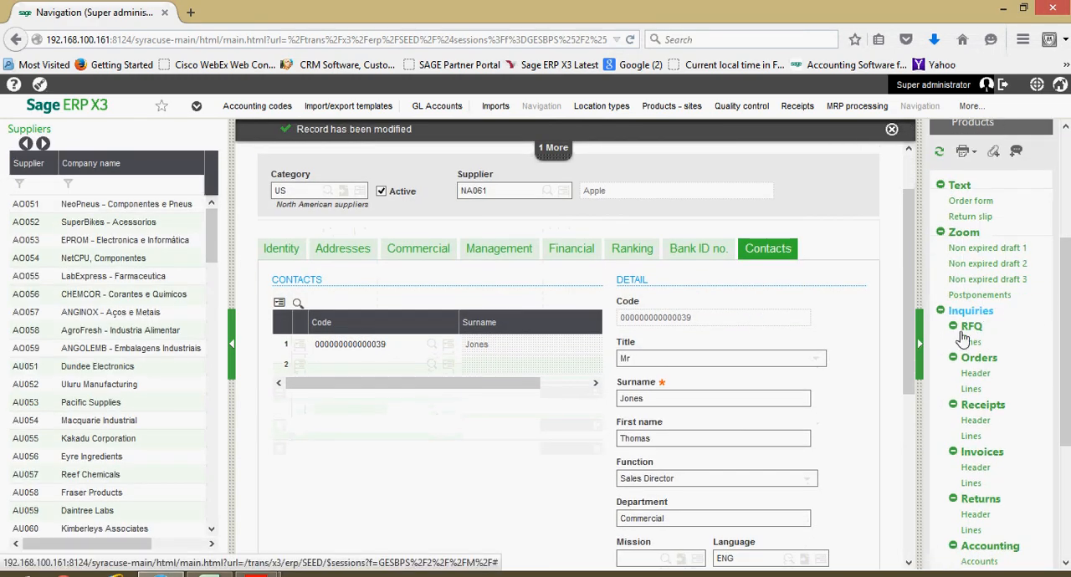
{"action": "scroll", "coordinate": [995, 334], "scroll_direction": "down", "scroll_amount": 1}
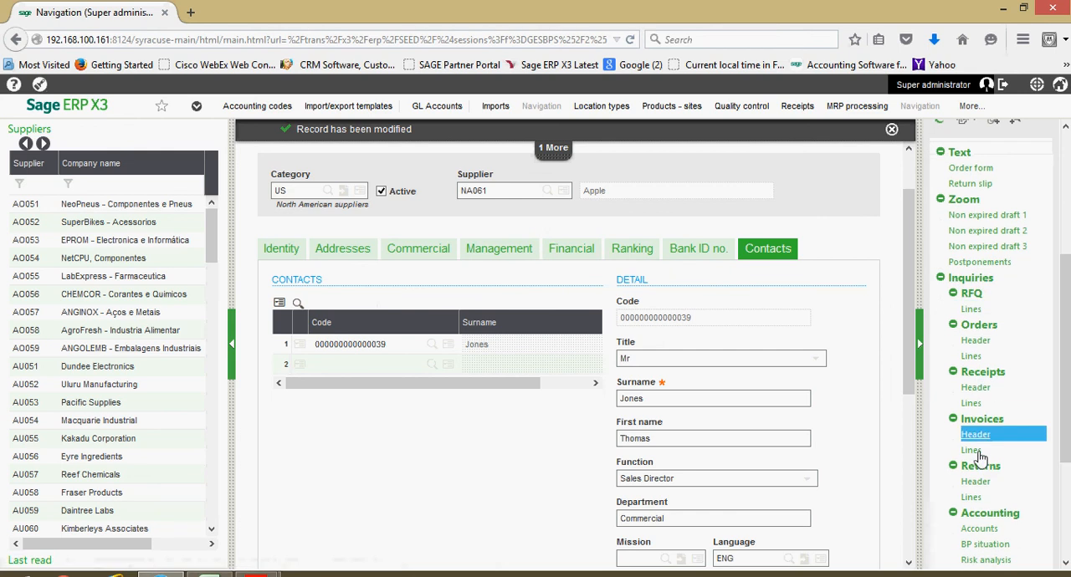
{"action": "scroll", "coordinate": [982, 452], "scroll_direction": "down", "scroll_amount": 2}
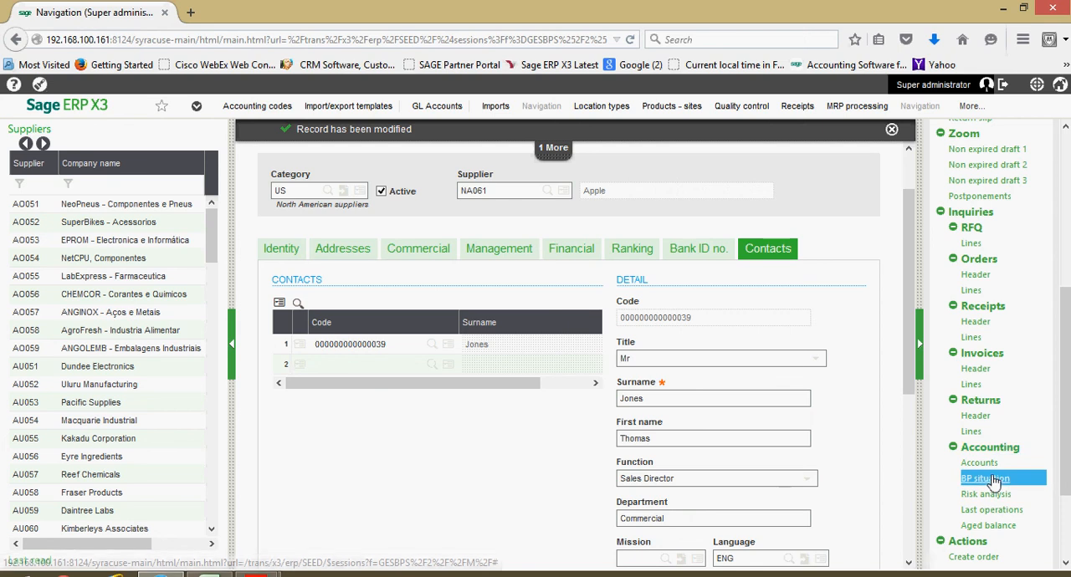
{"action": "left_click", "coordinate": [972, 325]}
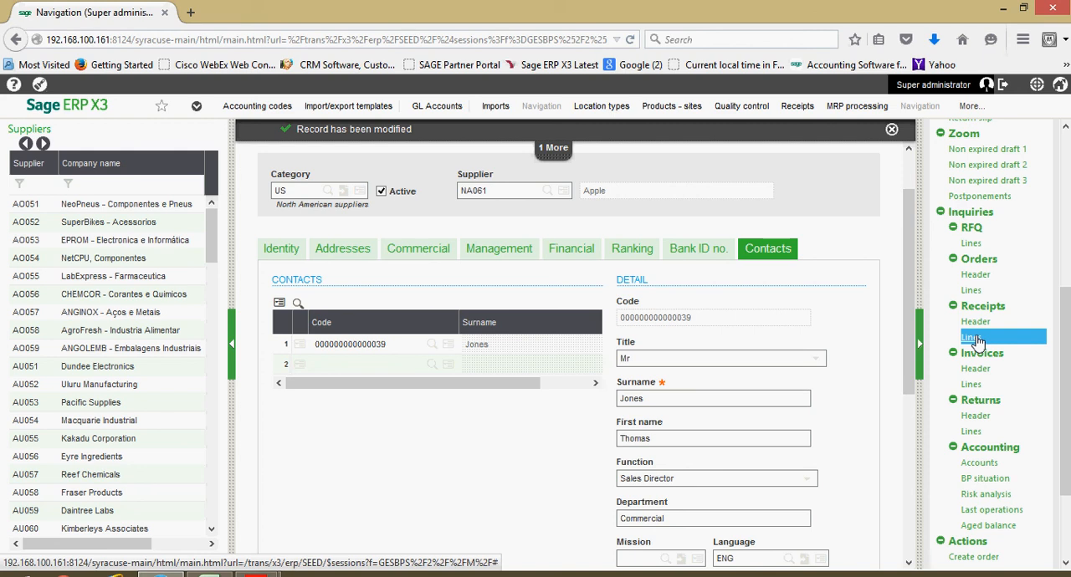
{"action": "scroll", "coordinate": [976, 340], "scroll_direction": "down", "scroll_amount": 1}
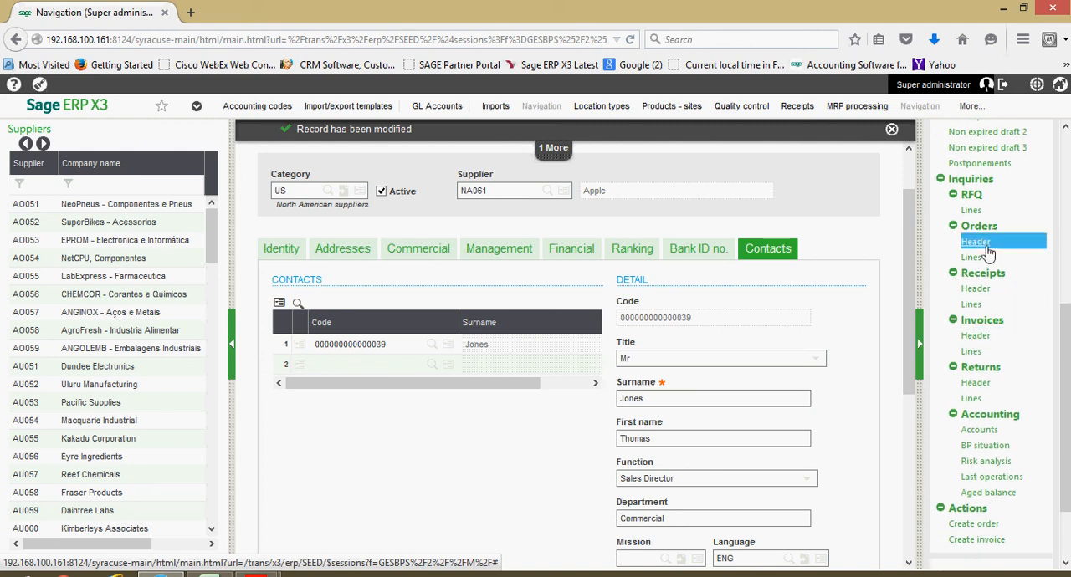
{"action": "scroll", "coordinate": [989, 354], "scroll_direction": "down", "scroll_amount": 3}
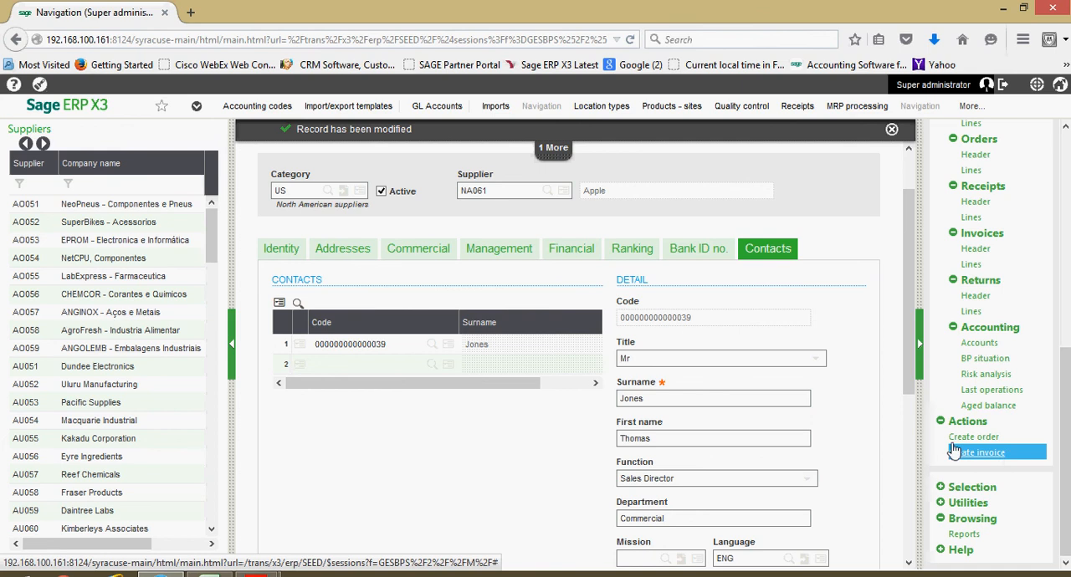
{"action": "scroll", "coordinate": [887, 377], "scroll_direction": "up", "scroll_amount": 2}
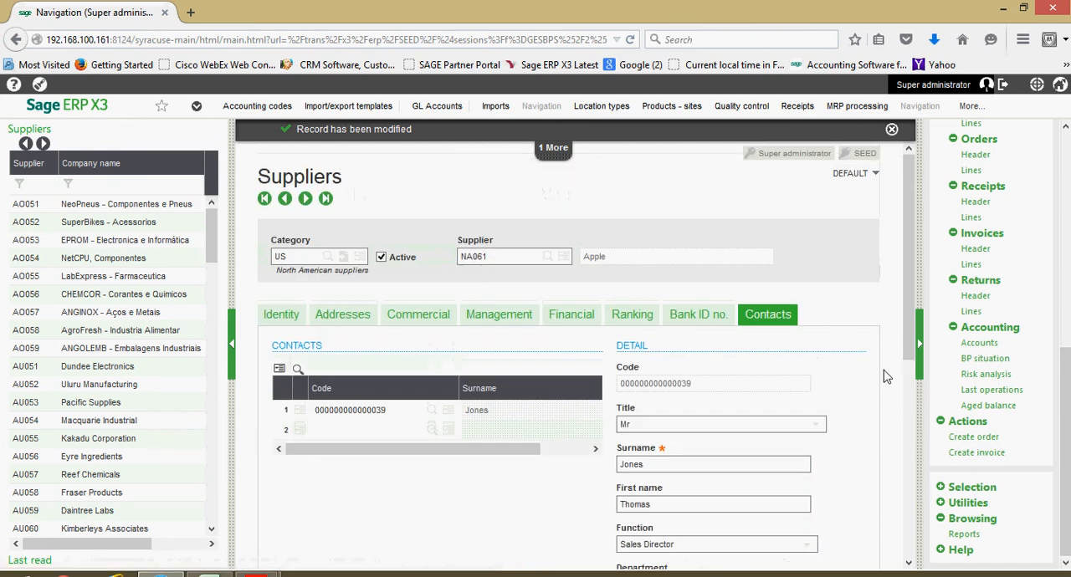